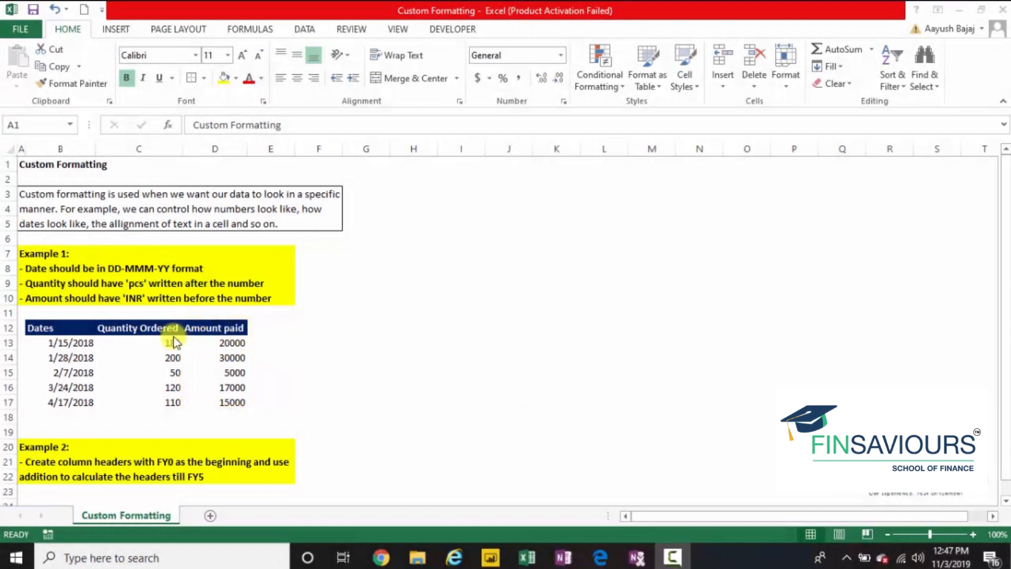
# Try the 14-Mar-12 date format on the date in cell B13, and undo it.
pyautogui.click(77, 343)
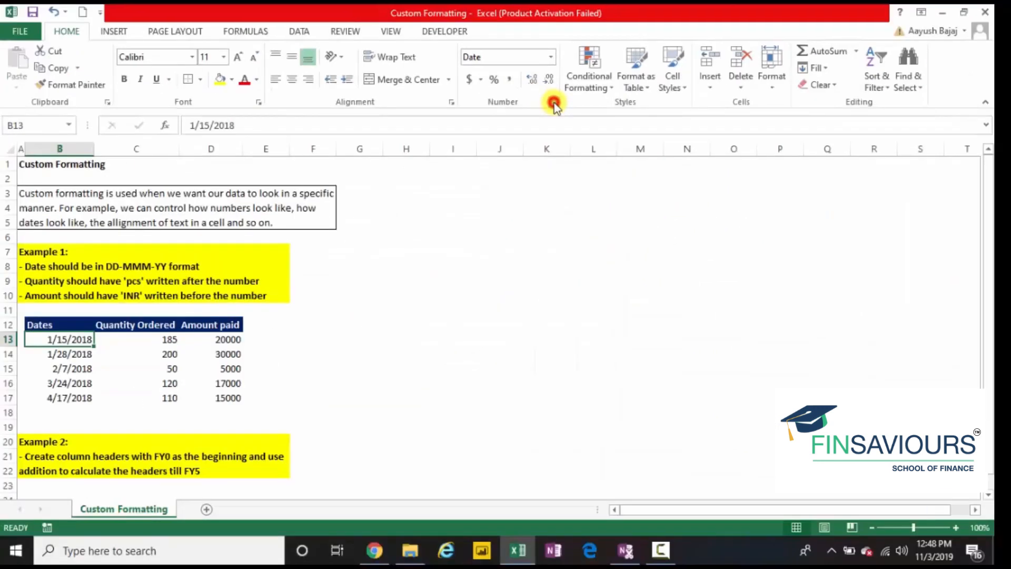
pyautogui.click(506, 332)
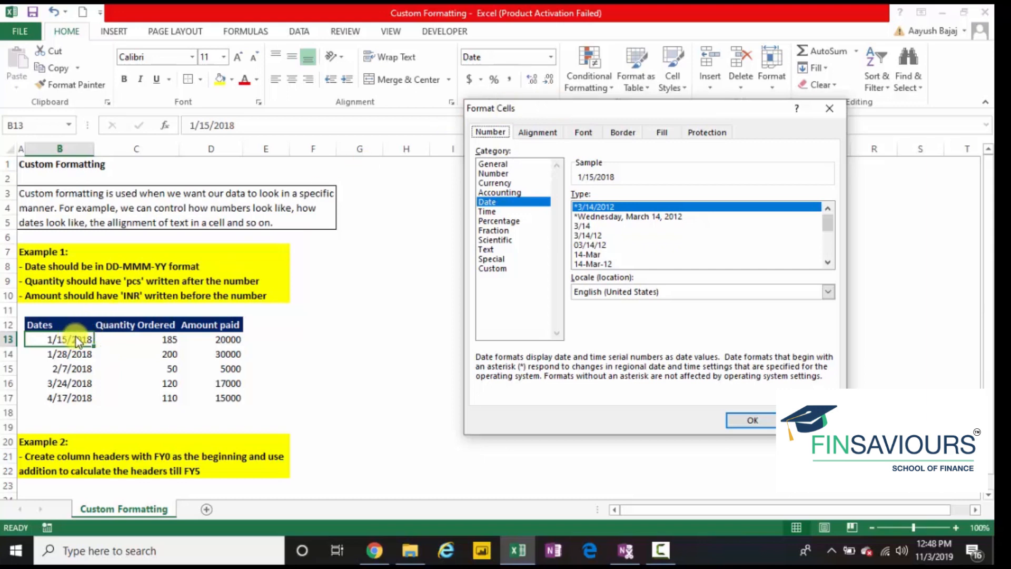
pyautogui.click(501, 205)
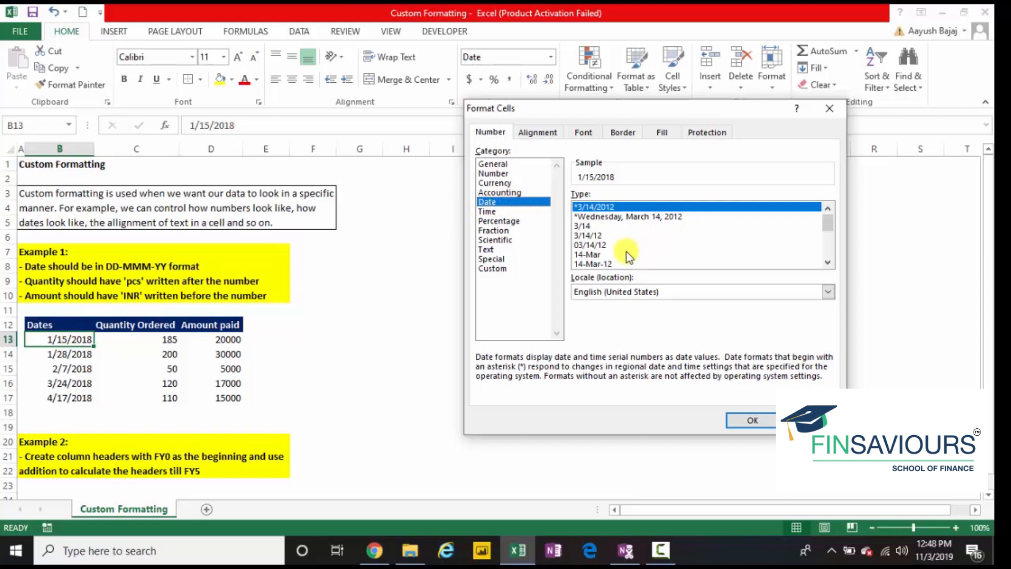
pyautogui.click(589, 266)
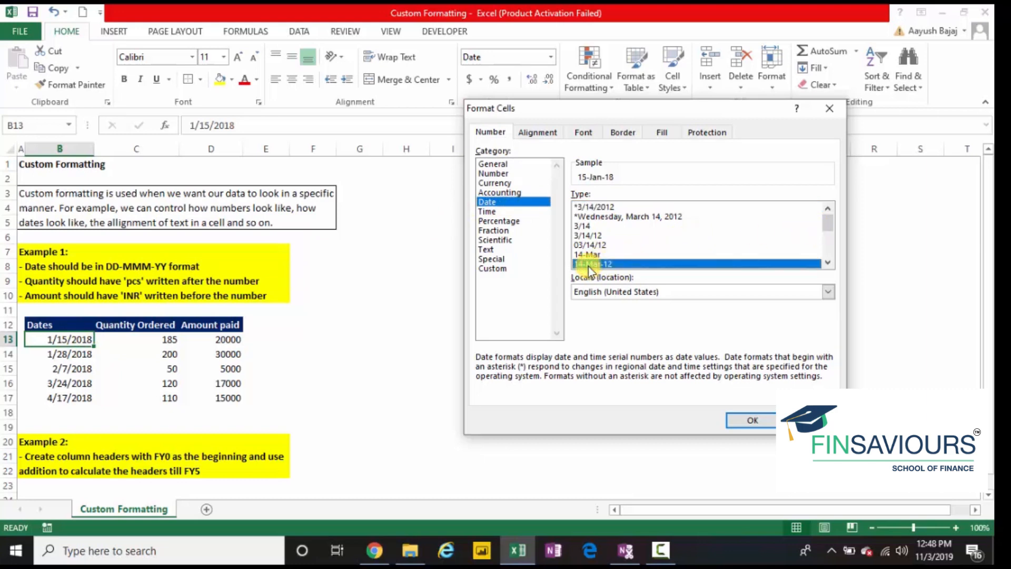
pyautogui.moveTo(830, 218)
pyautogui.mouseDown()
pyautogui.moveTo(828, 248)
pyautogui.moveTo(827, 218)
pyautogui.mouseUp()
pyautogui.click(738, 419)
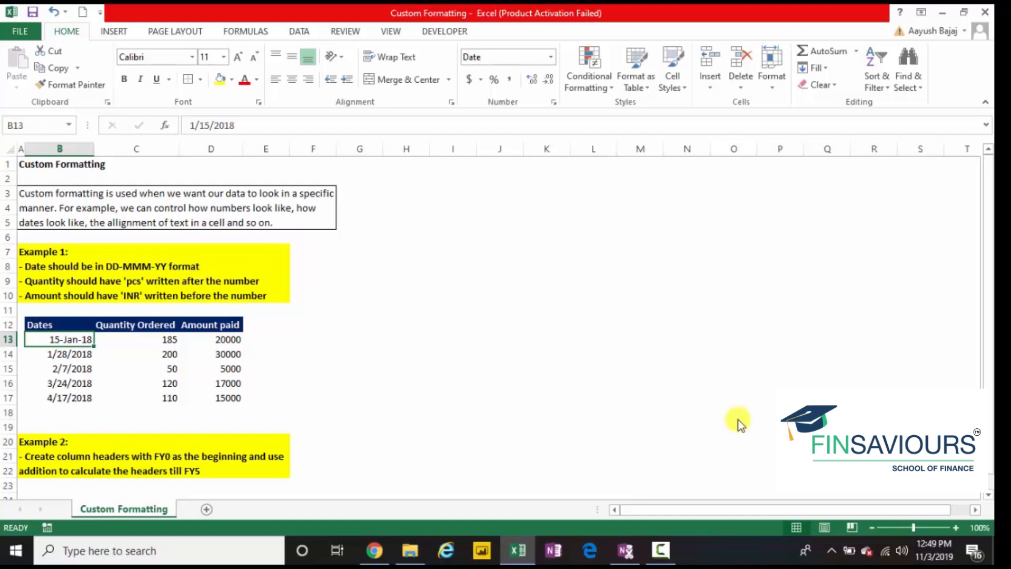
pyautogui.hotkey('ctrl', 'z')
# Try the 14-Mar-12 date format on all the dates in B13:B17, and undo it.
pyautogui.hotkey('shift', 'Down')
pyautogui.hotkey('shift', 'Down')
pyautogui.hotkey('shift', 'Down')
pyautogui.hotkey('shift', 'Down')
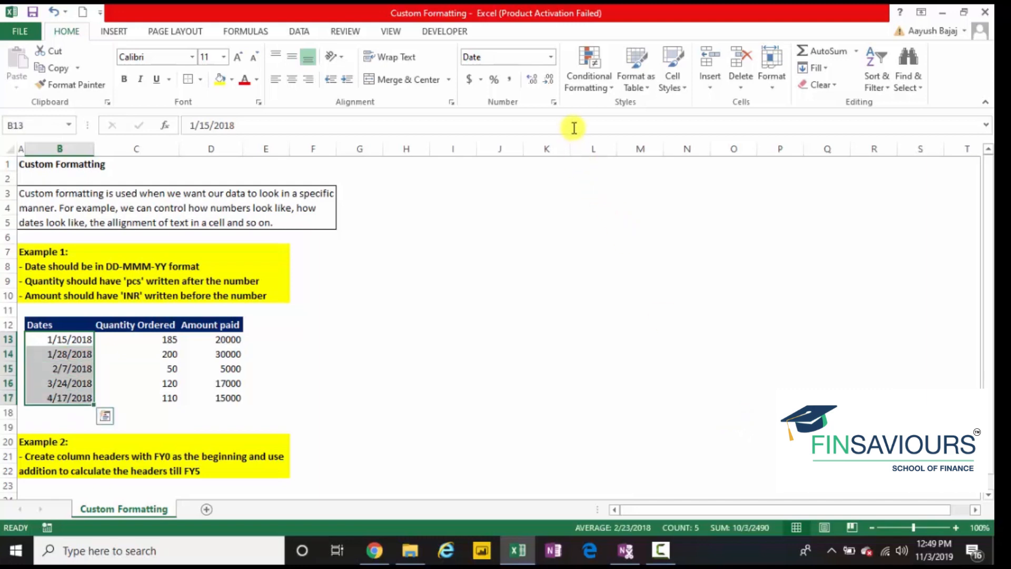
pyautogui.click(552, 103)
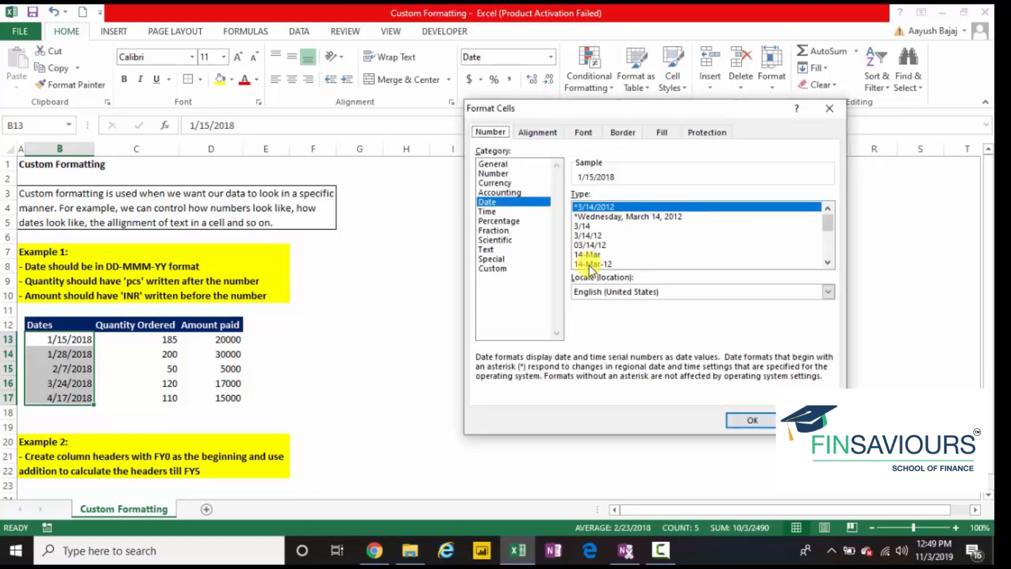
pyautogui.click(589, 263)
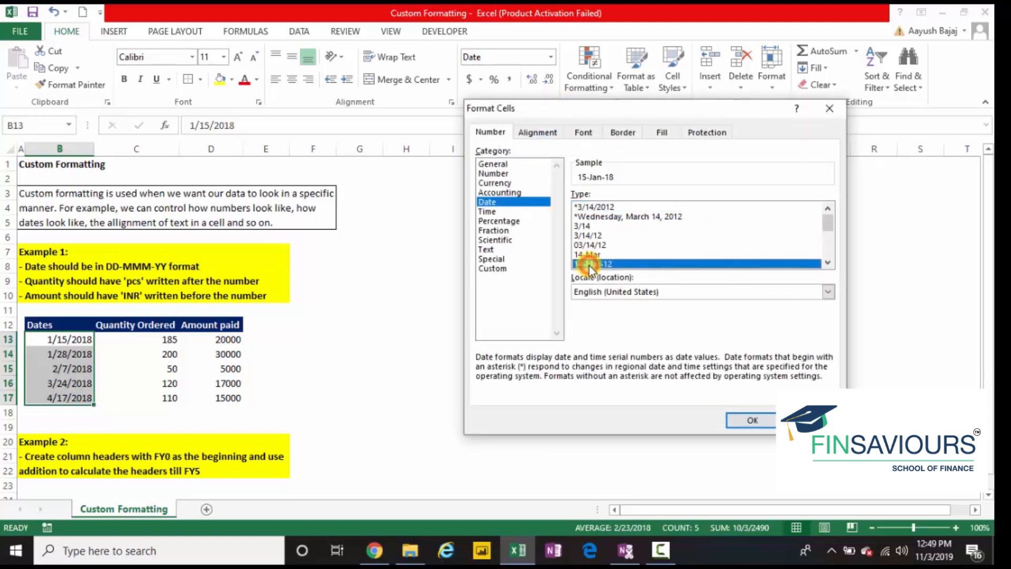
pyautogui.click(742, 420)
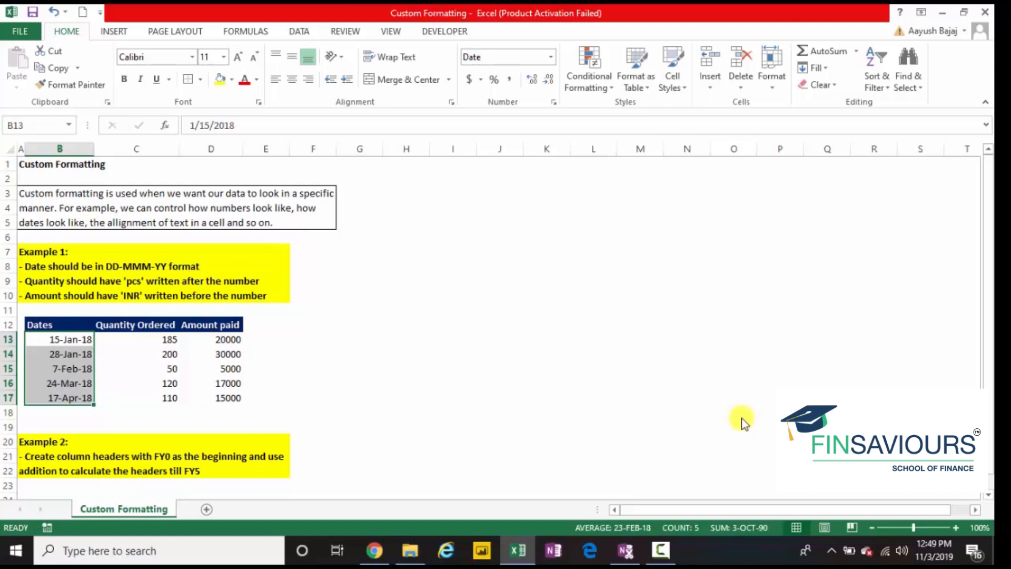
pyautogui.hotkey('ctrl', 'z')
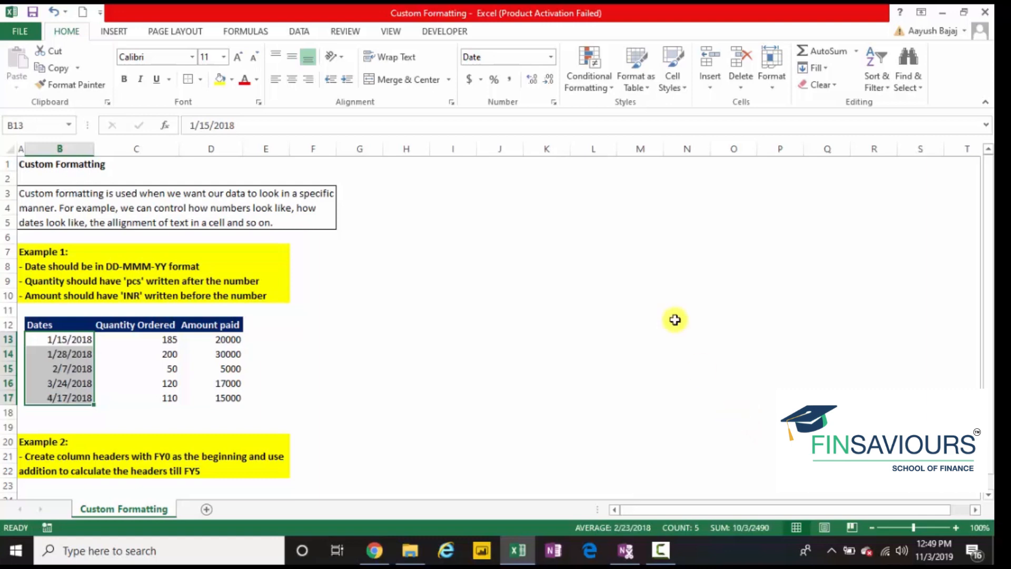
# Apply the 14-Mar-12 date format to the selected dates in B13:B17.
pyautogui.click(58, 34)
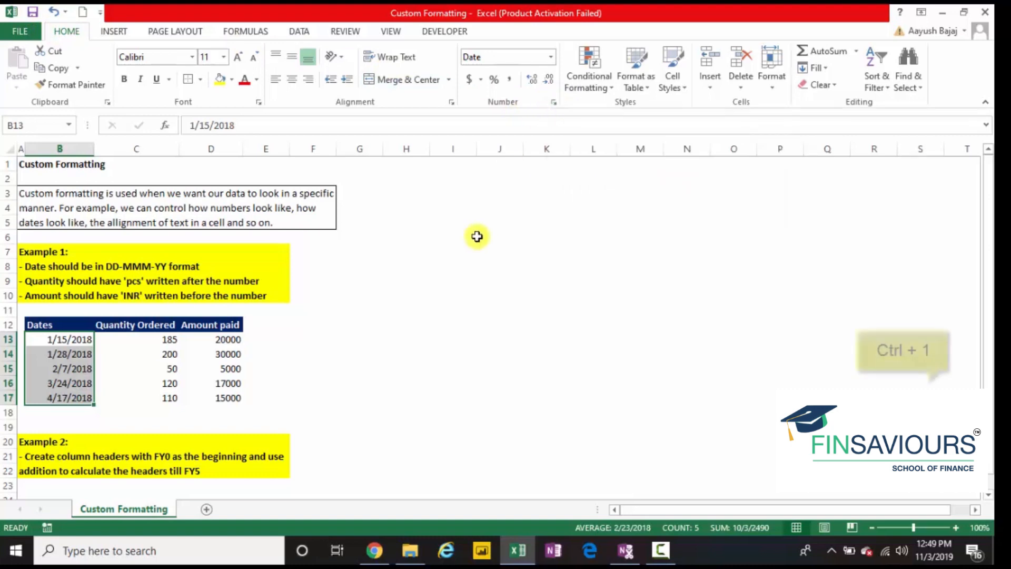
pyautogui.hotkey('ctrl', '1')
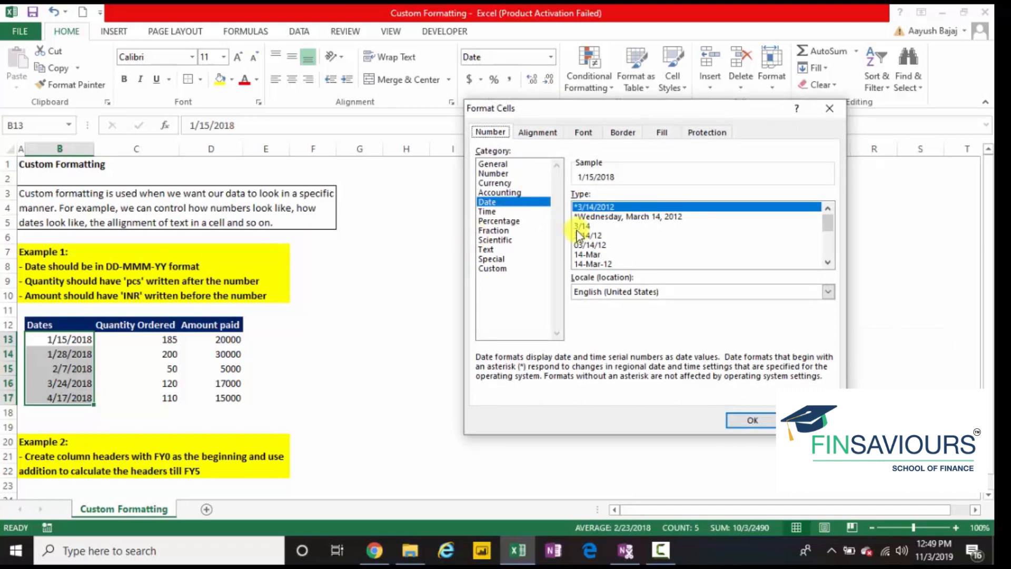
pyautogui.click(599, 263)
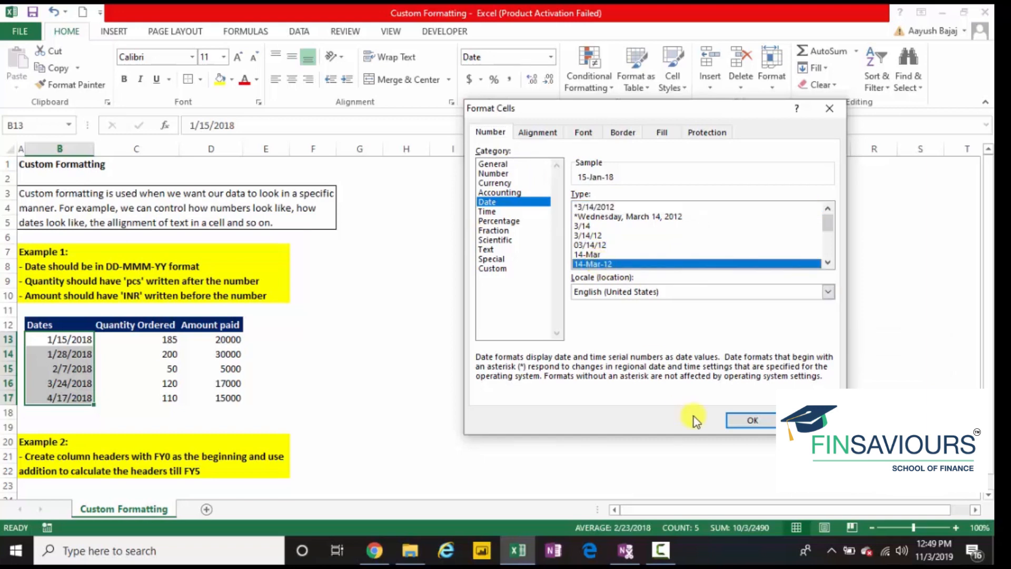
pyautogui.click(730, 421)
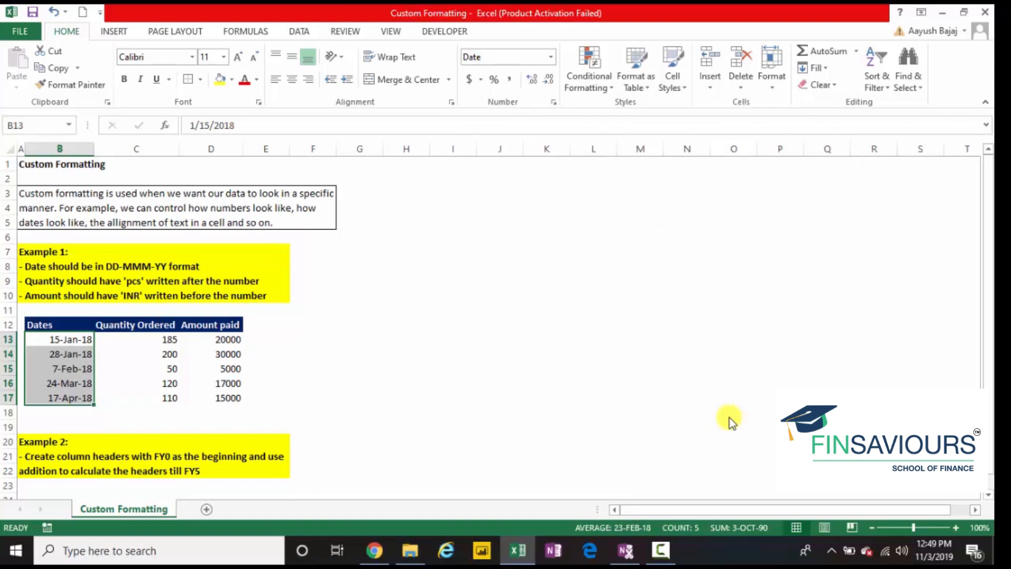
# Give the ordered quantities in C13:C17 the custom number format 0 "pcs" so the unit follows each number.
pyautogui.press('Right')
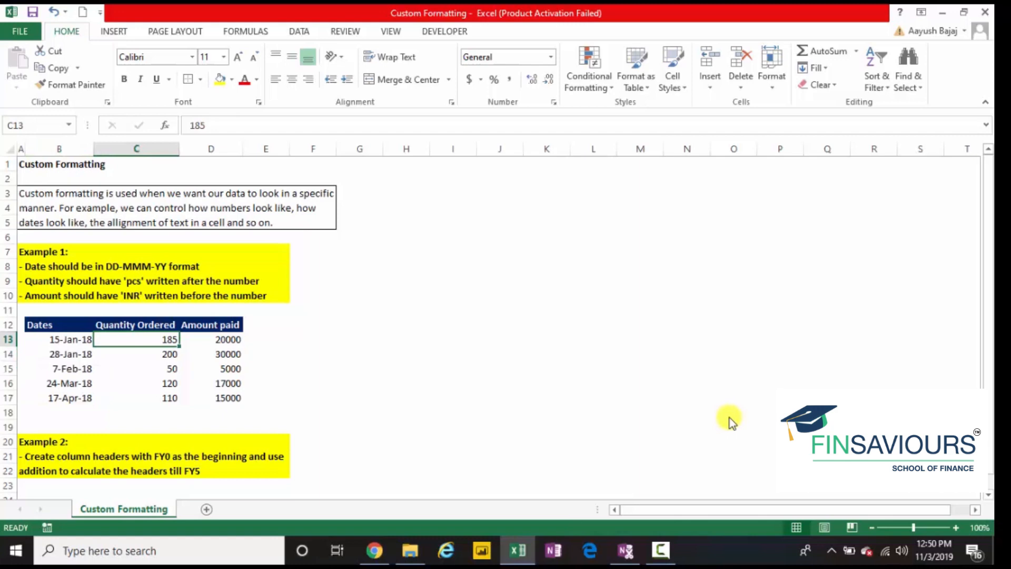
pyautogui.hotkey('shift', 'Down')
pyautogui.hotkey('shift', 'Down')
pyautogui.hotkey('shift', 'Down')
pyautogui.hotkey('shift', 'Down')
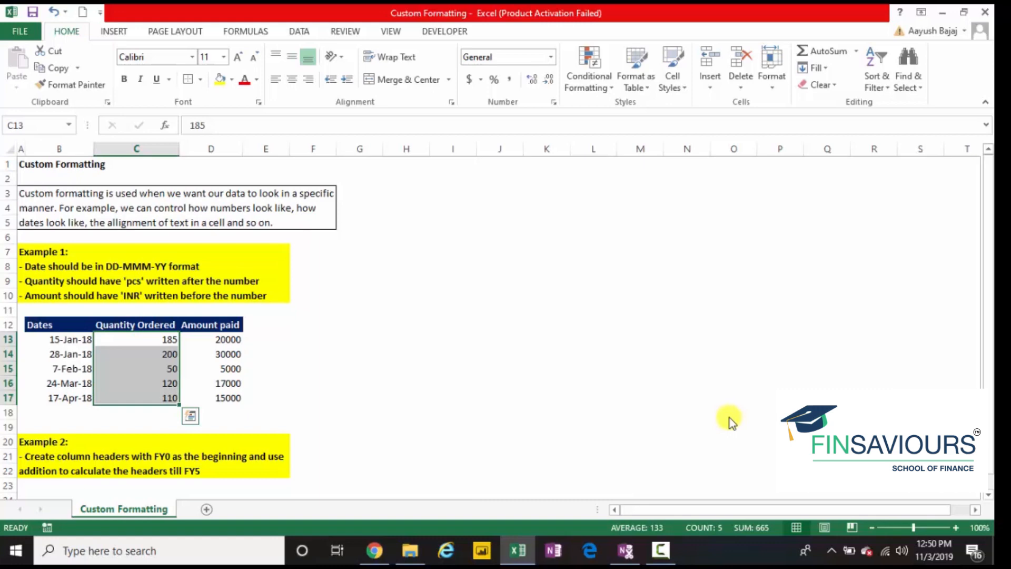
pyautogui.hotkey('ctrl', '1')
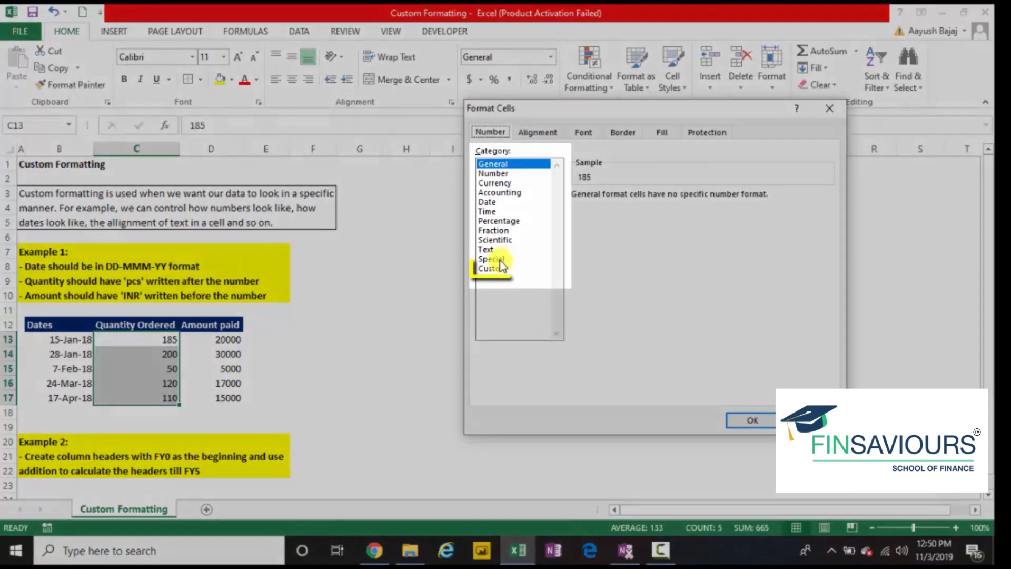
pyautogui.click(494, 269)
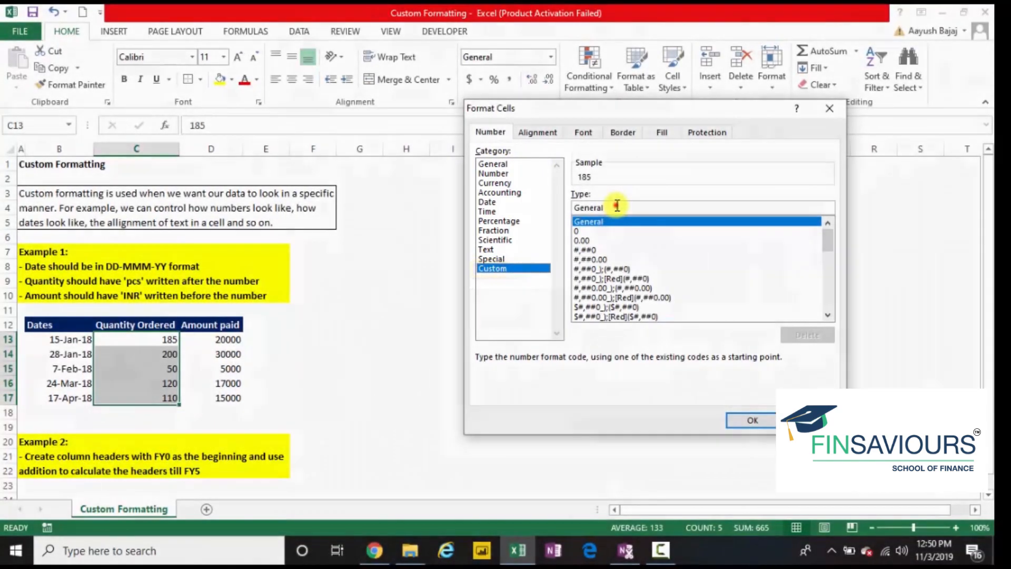
pyautogui.click(601, 206)
pyautogui.moveTo(602, 206); pyautogui.dragTo(571, 207)
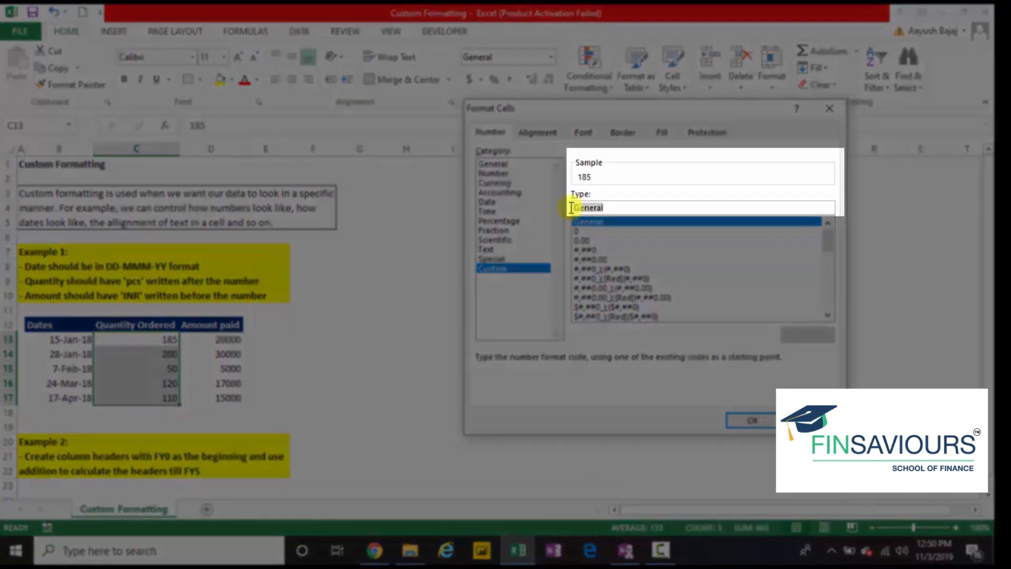
pyautogui.press('BackSpace')
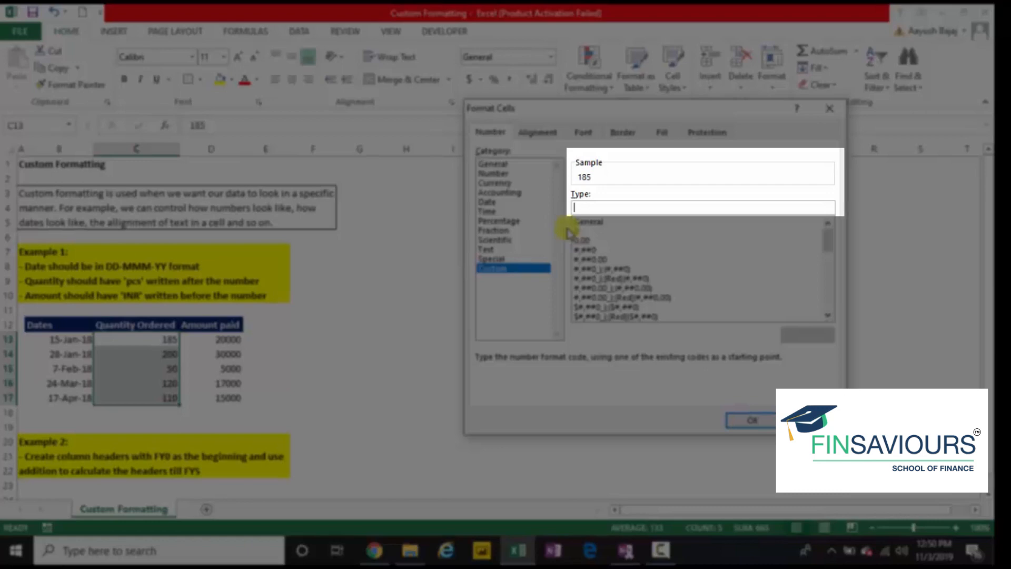
pyautogui.write('0')
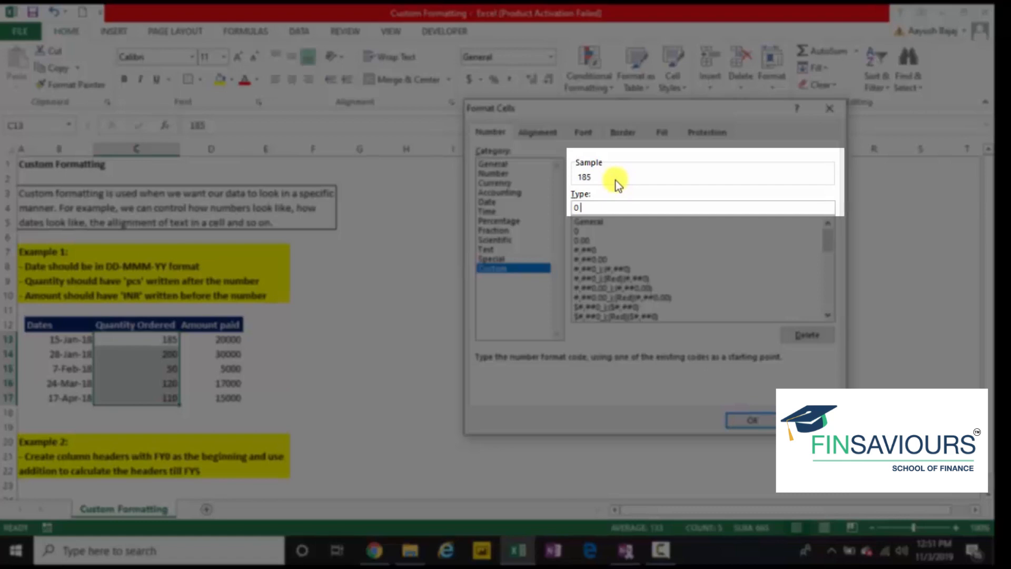
pyautogui.write('"')
pyautogui.press('Return')
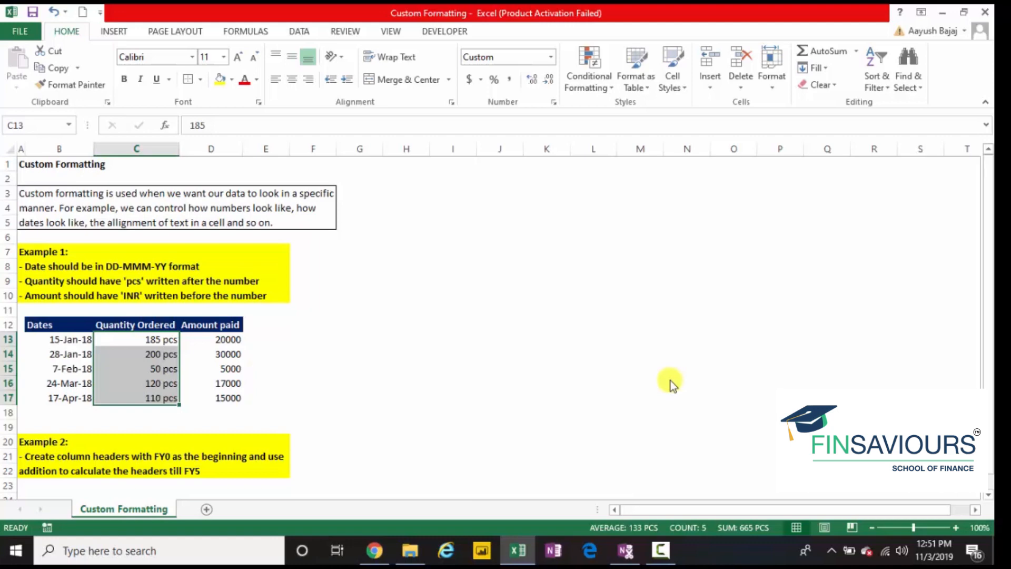
# Give the amounts paid in D13:D17 the custom number format "INR" 0 so the currency precedes each number.
pyautogui.press('Right')
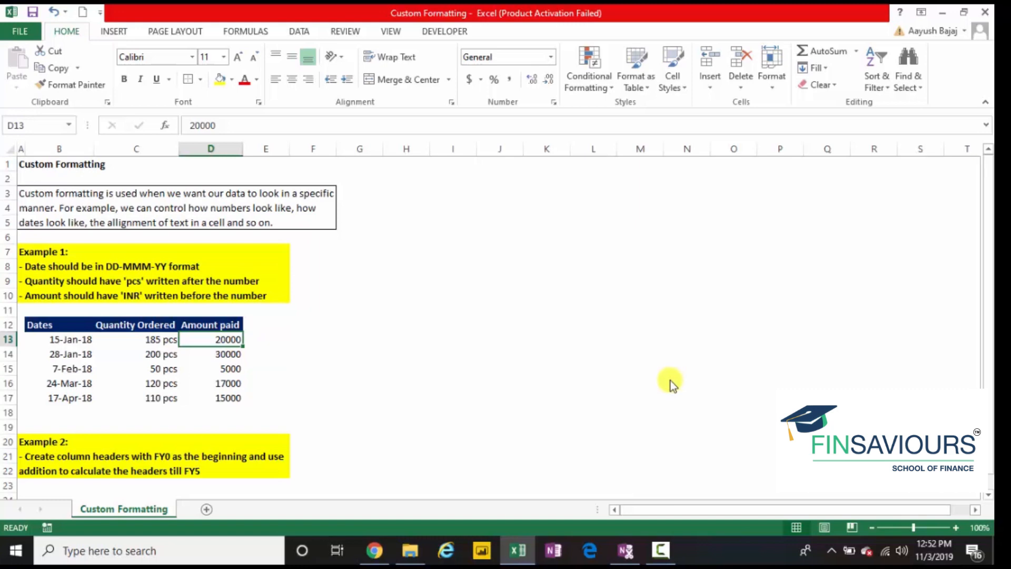
pyautogui.hotkey('shift', 'Down')
pyautogui.hotkey('shift', 'Down')
pyautogui.hotkey('shift', 'Down')
pyautogui.hotkey('shift', 'Down')
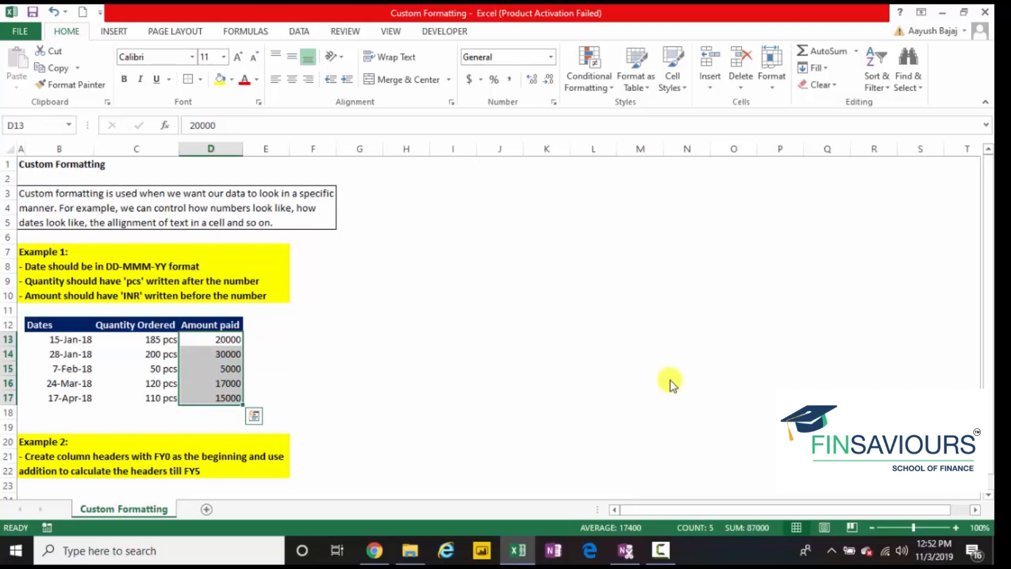
pyautogui.hotkey('ctrl', '1')
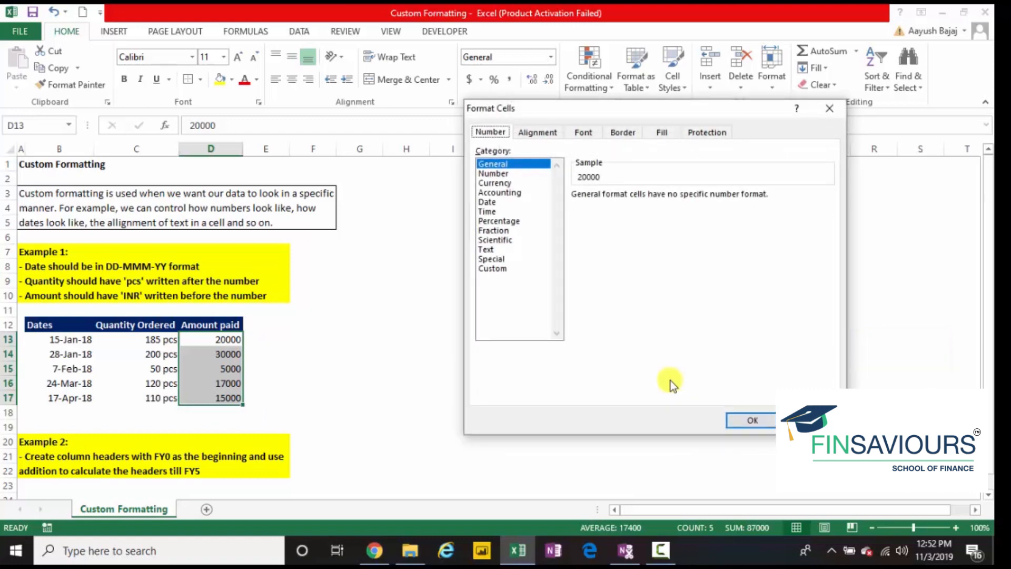
pyautogui.click(500, 270)
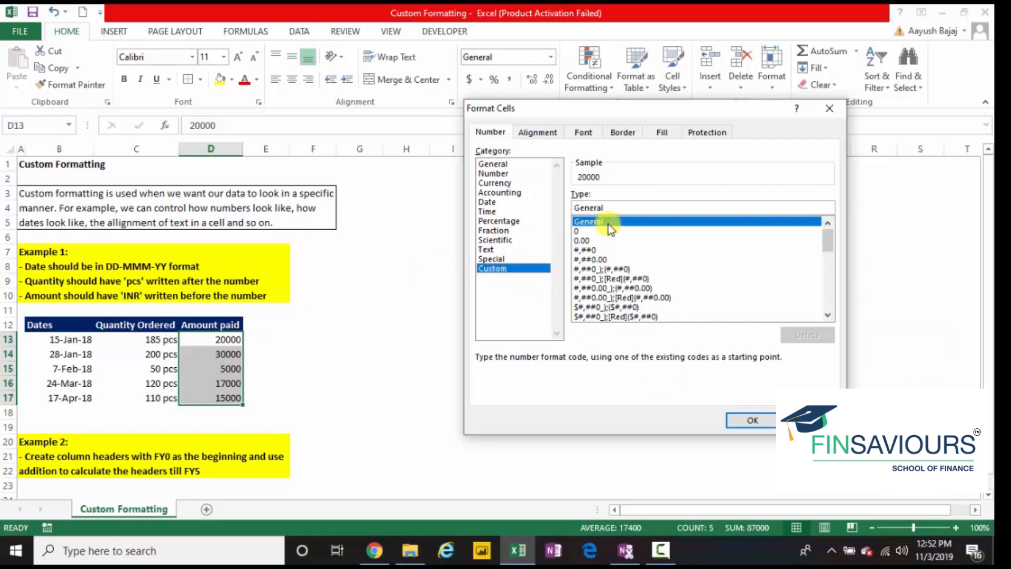
pyautogui.moveTo(620, 208); pyautogui.dragTo(571, 206)
pyautogui.press('BackSpace')
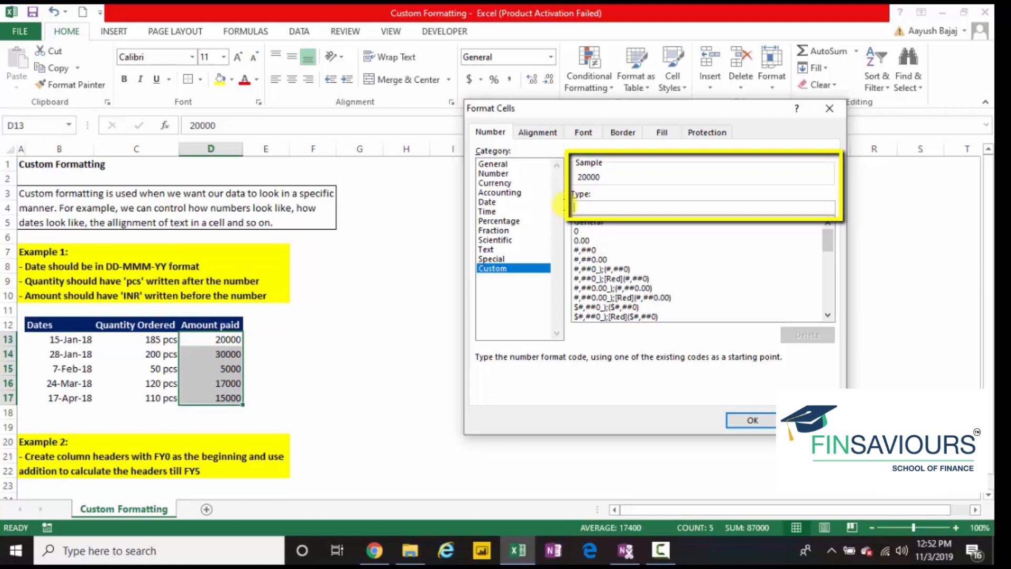
pyautogui.write('"')
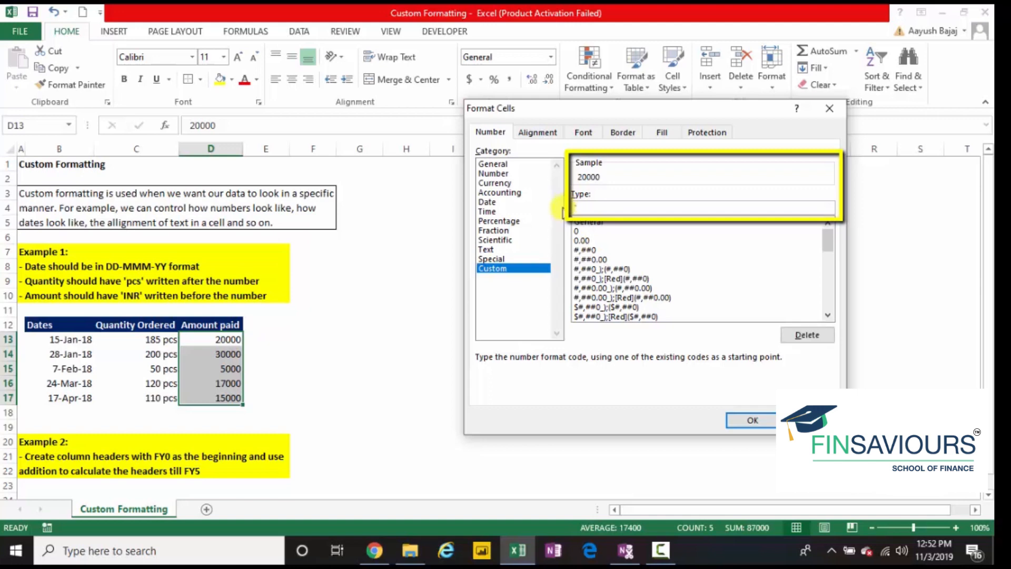
pyautogui.write('INR" 0')
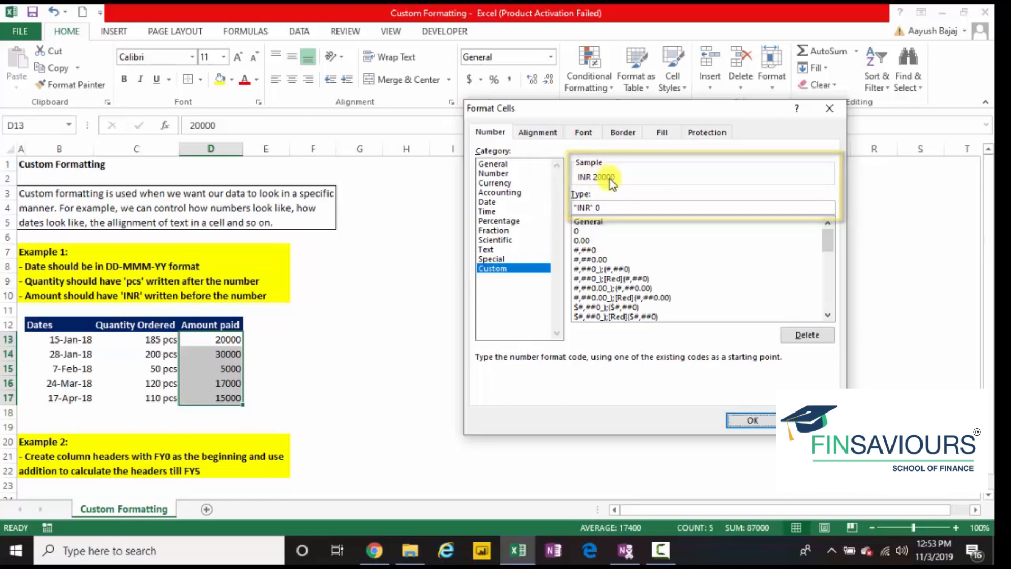
pyautogui.press('Return')
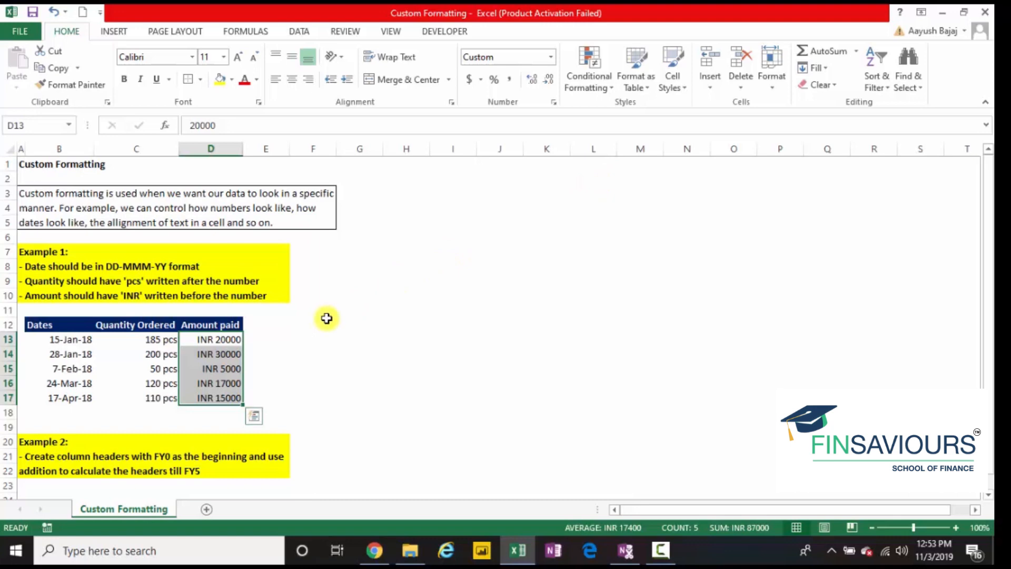
# Go down from the Example 1 table to the Example 2 instructions in rows 20 to 22 and review them.
pyautogui.press('Down')
pyautogui.press('Down')
pyautogui.press('Down')
pyautogui.press('Down')
pyautogui.press('Down')
pyautogui.press('Down')
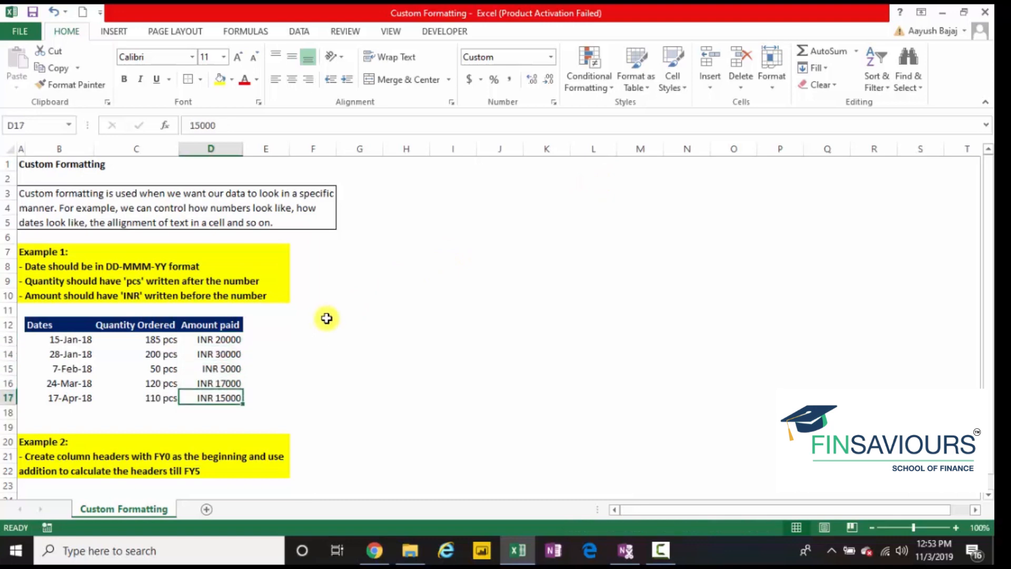
pyautogui.press('Up')
pyautogui.press('Up')
pyautogui.press('Down')
pyautogui.press('Down')
pyautogui.press('Down')
pyautogui.press('Down')
pyautogui.press('Down')
pyautogui.press('Down')
pyautogui.press('Down')
pyautogui.press('Down')
pyautogui.press('Down')
pyautogui.press('Down')
pyautogui.press('Down')
pyautogui.press('Down')
pyautogui.press('Down')
pyautogui.press('Down')
pyautogui.press('Down')
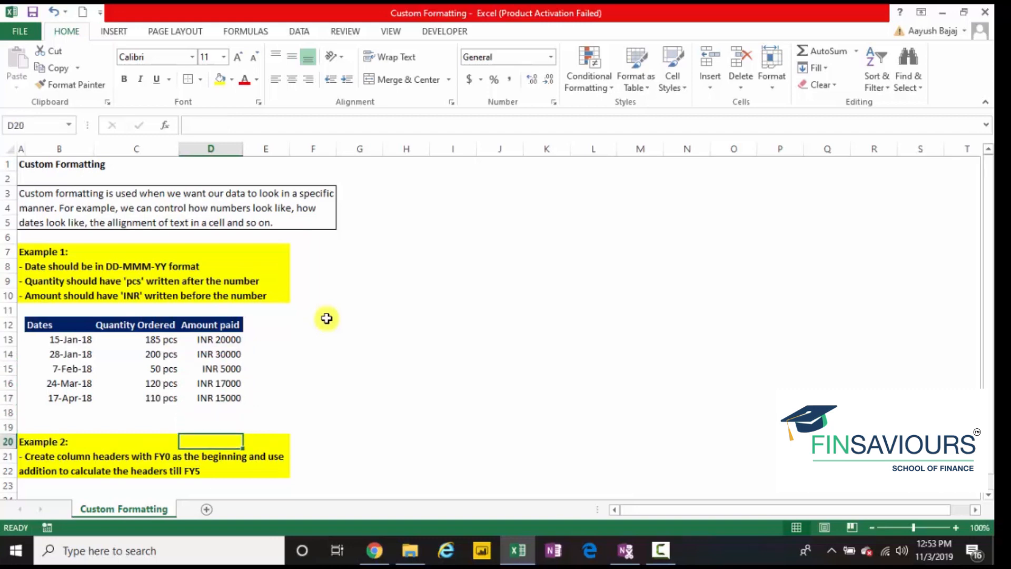
pyautogui.press('Up')
pyautogui.press('Up')
pyautogui.press('Up')
pyautogui.press('Up')
pyautogui.press('Up')
pyautogui.press('Up')
pyautogui.press('Up')
pyautogui.press('Up')
pyautogui.press('Up')
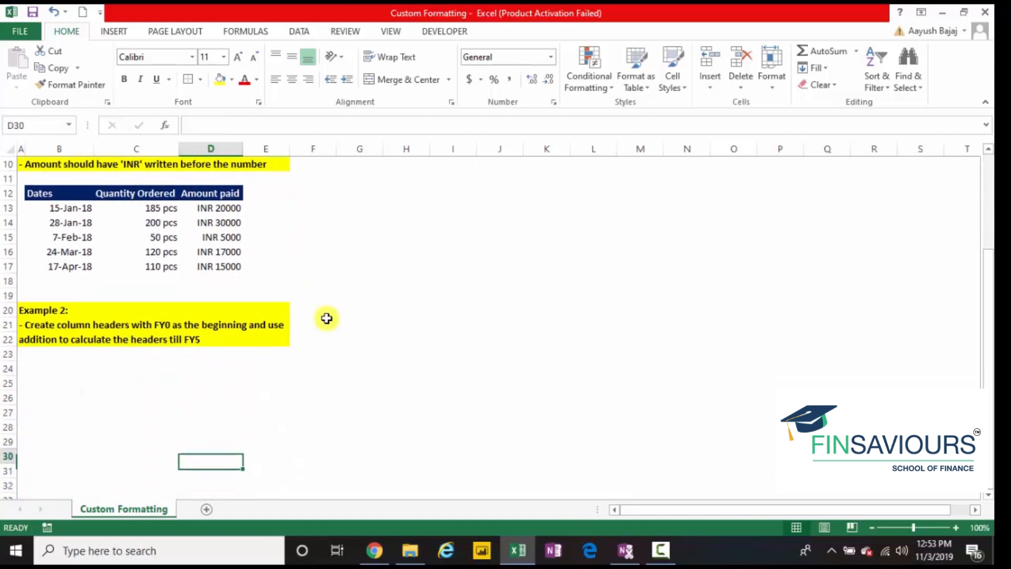
# Enter the text headers FY0 in C24 and FY1 in D24 below the Example 2 instructions.
pyautogui.press('Left')
pyautogui.press('Down')
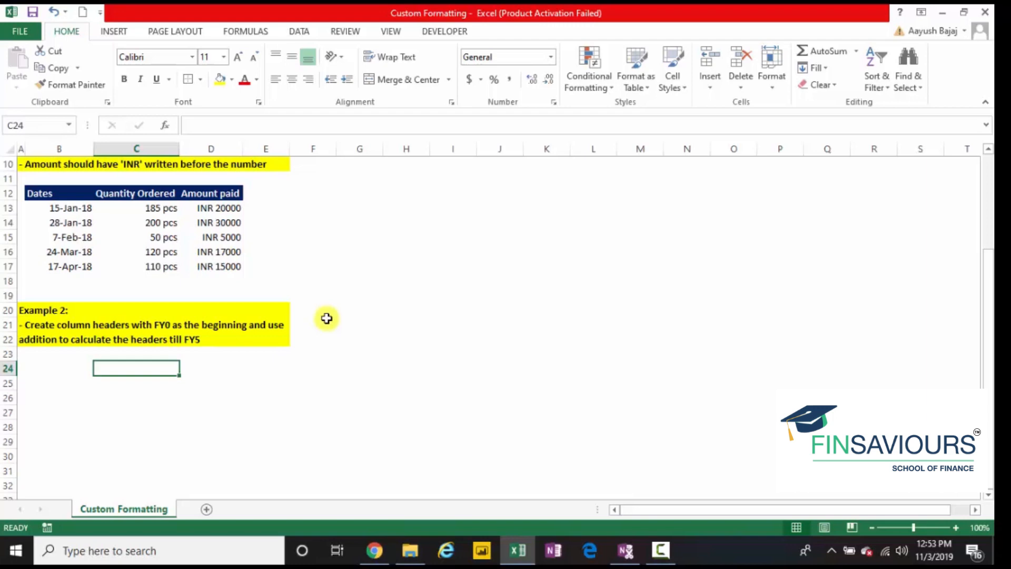
pyautogui.write('FY0')
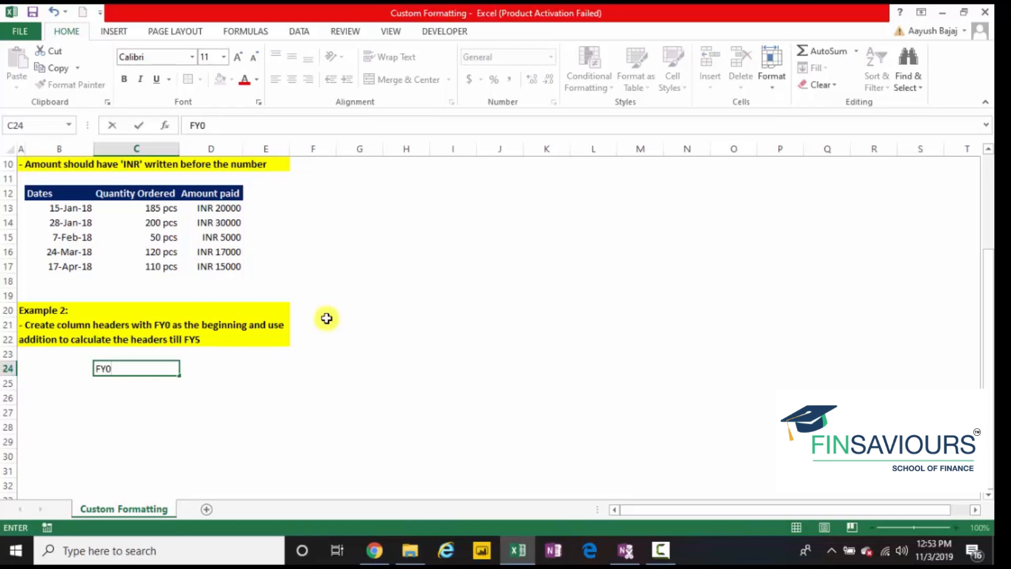
pyautogui.press('Return')
pyautogui.press('Up')
pyautogui.press('Right')
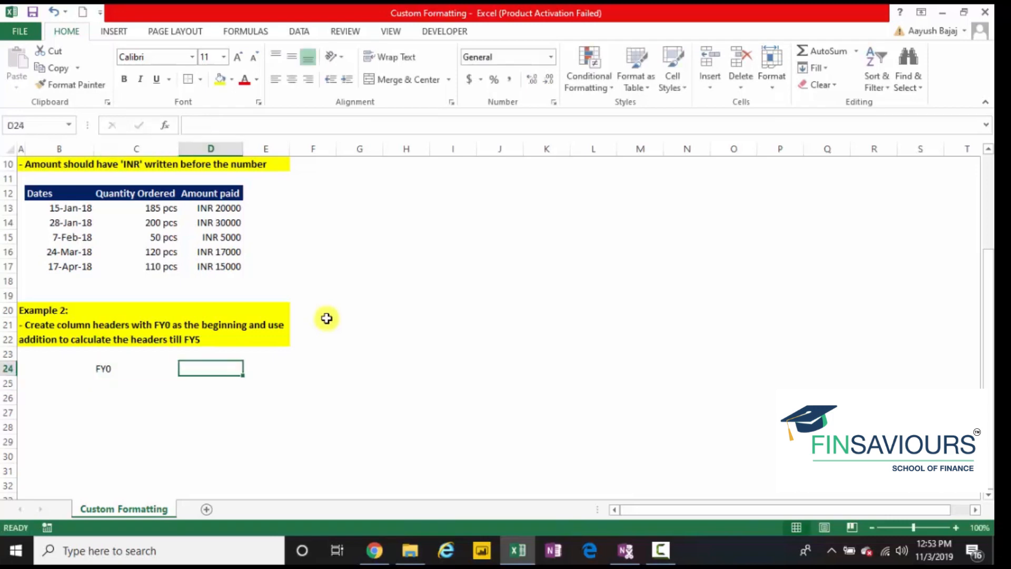
pyautogui.write('FY1')
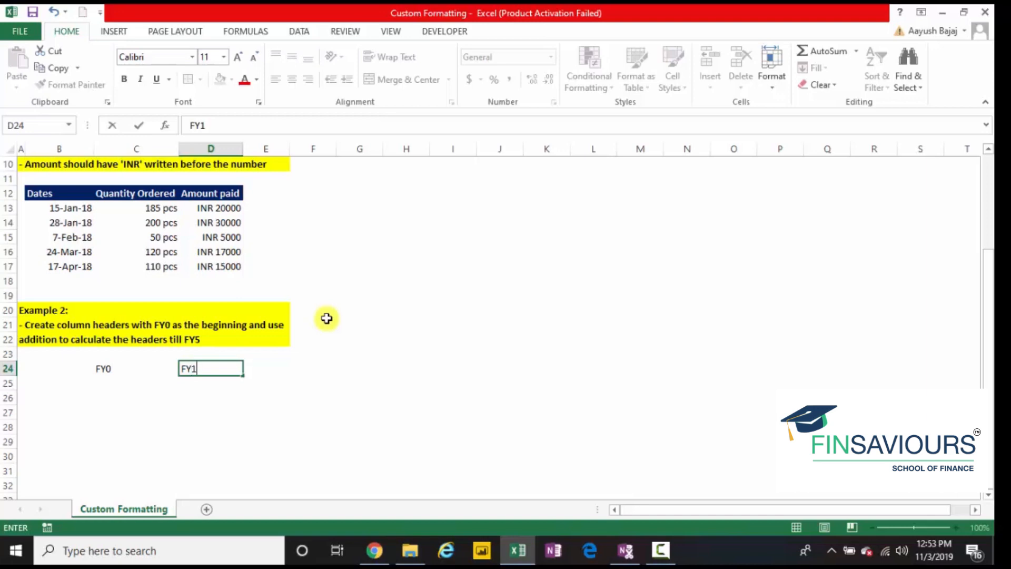
pyautogui.press('Return')
pyautogui.press('Up')
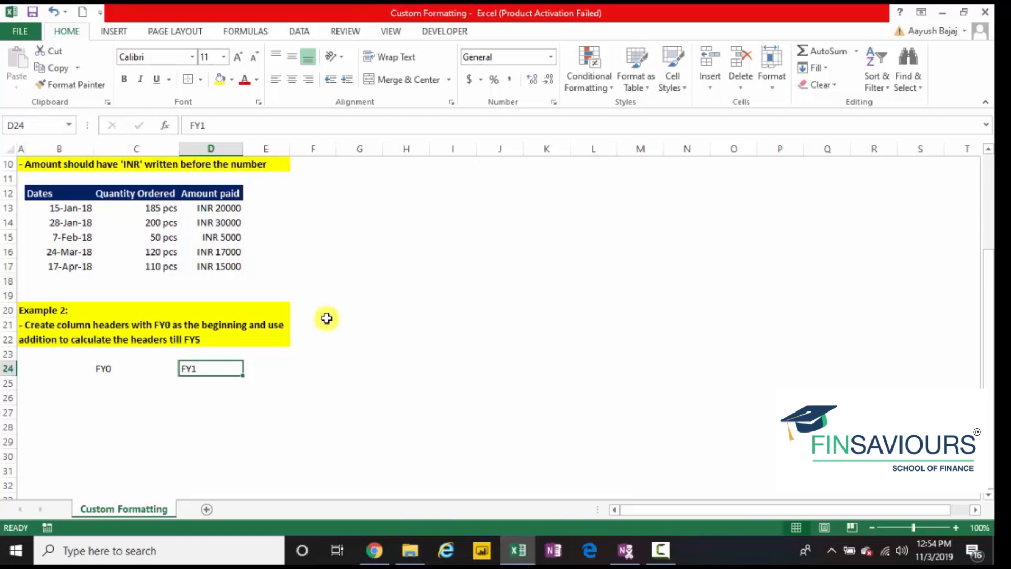
# Try to calculate the second header in D24 with the formula =C24+1, based on the text header in C24.
pyautogui.write('=')
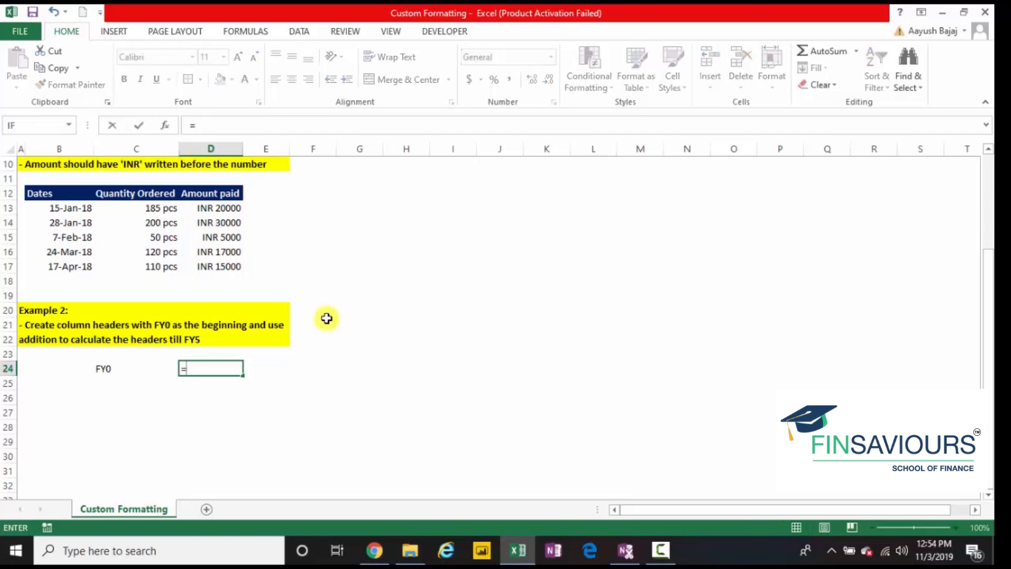
pyautogui.press('Left')
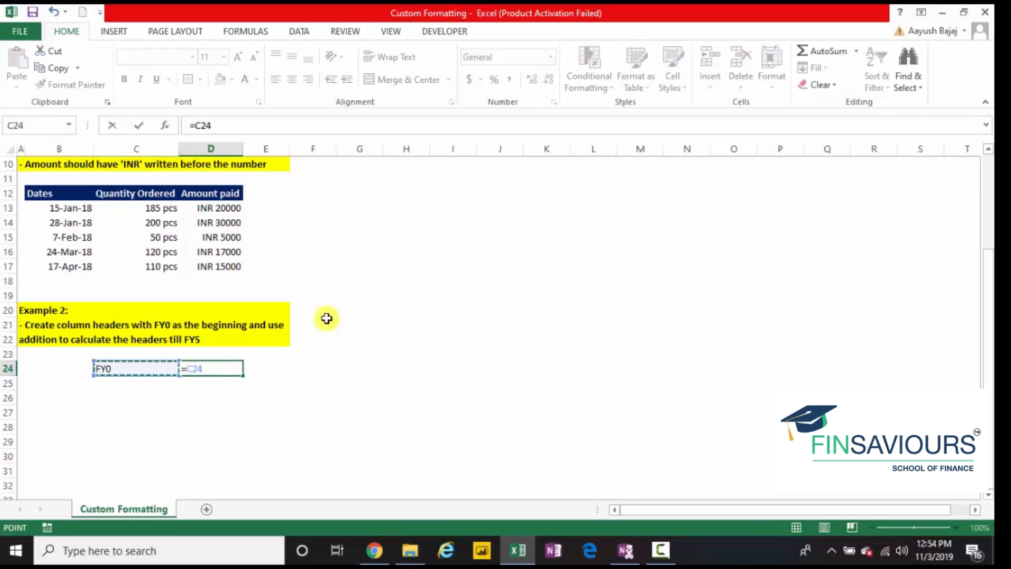
pyautogui.write('+1')
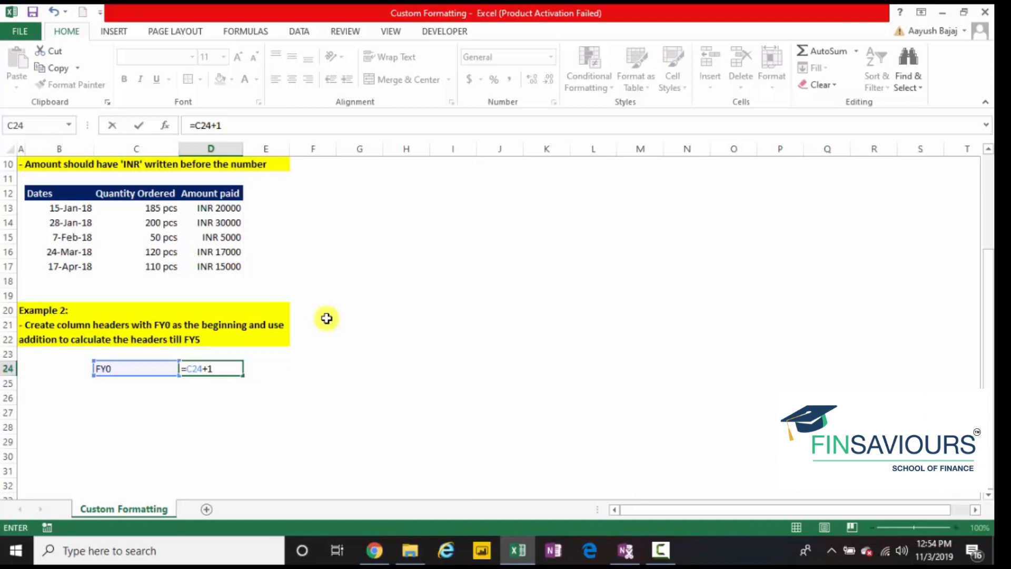
pyautogui.press('Return')
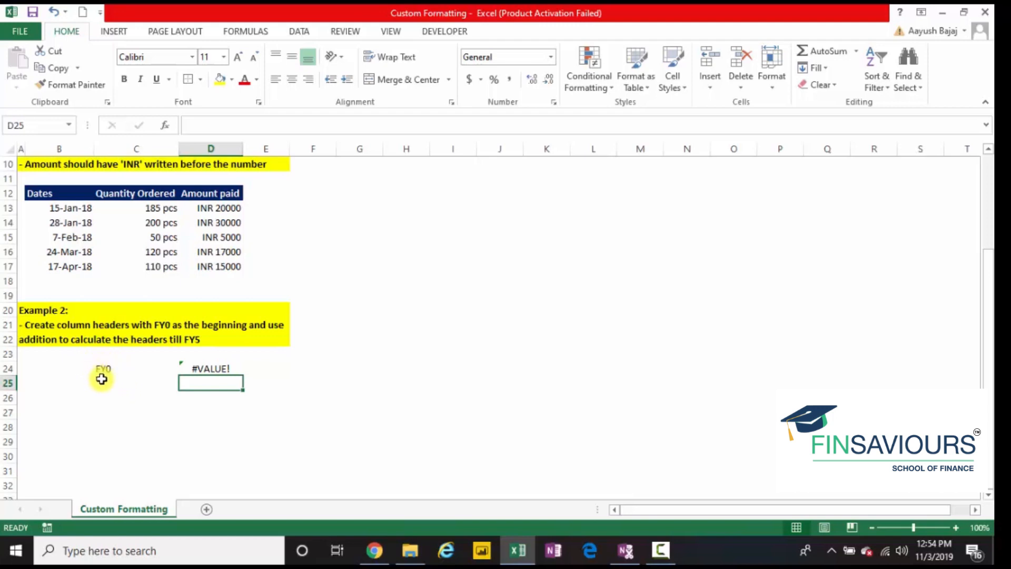
# Clear the text header in C24 and the formula in D24.
pyautogui.click(193, 371)
pyautogui.hotkey('shift', 'Left')
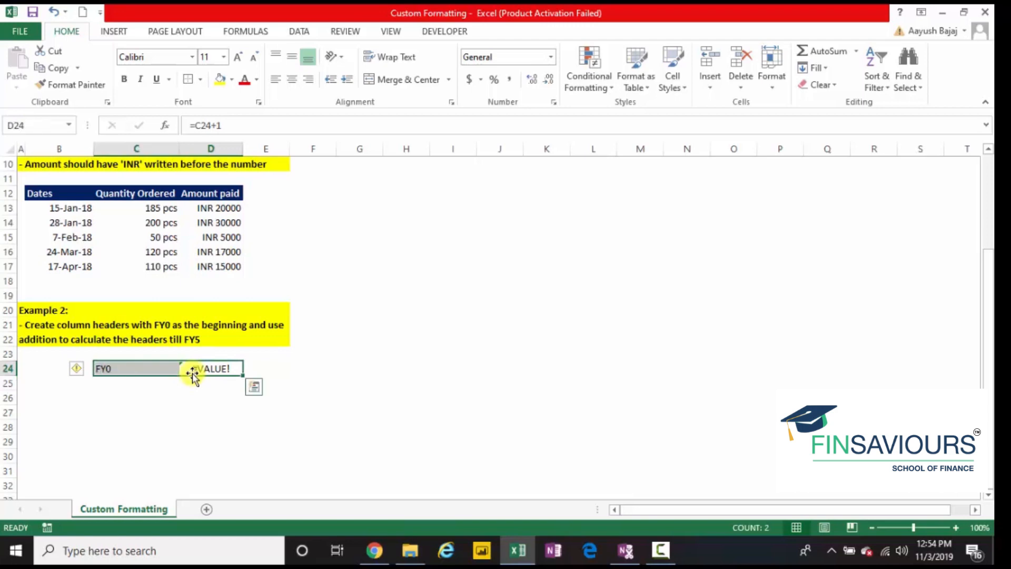
pyautogui.press('Delete')
pyautogui.press('Left')
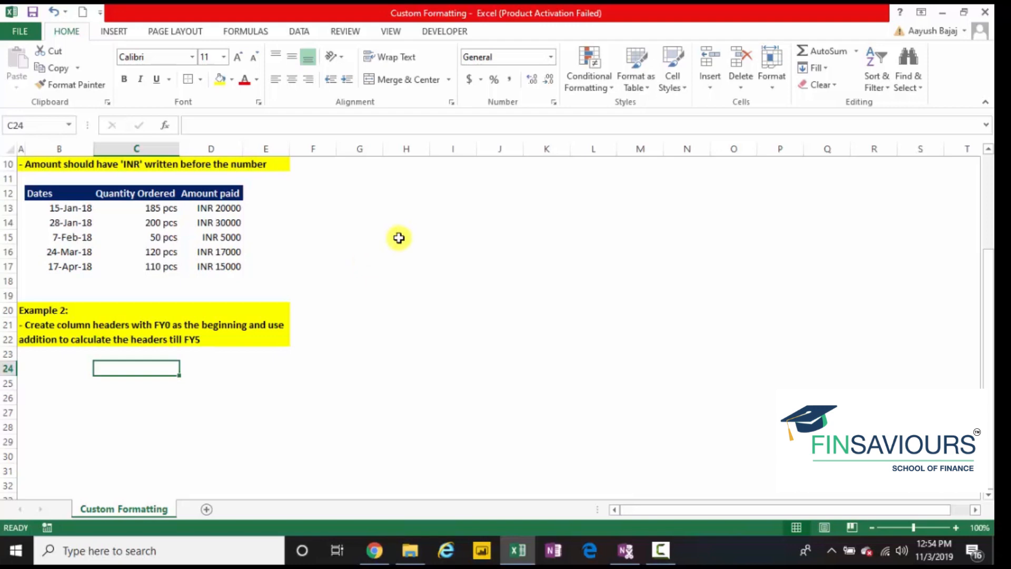
# Enter 0 in C24 and give it the custom number format "FY" 0 so the prefix precedes the number.
pyautogui.write('0')
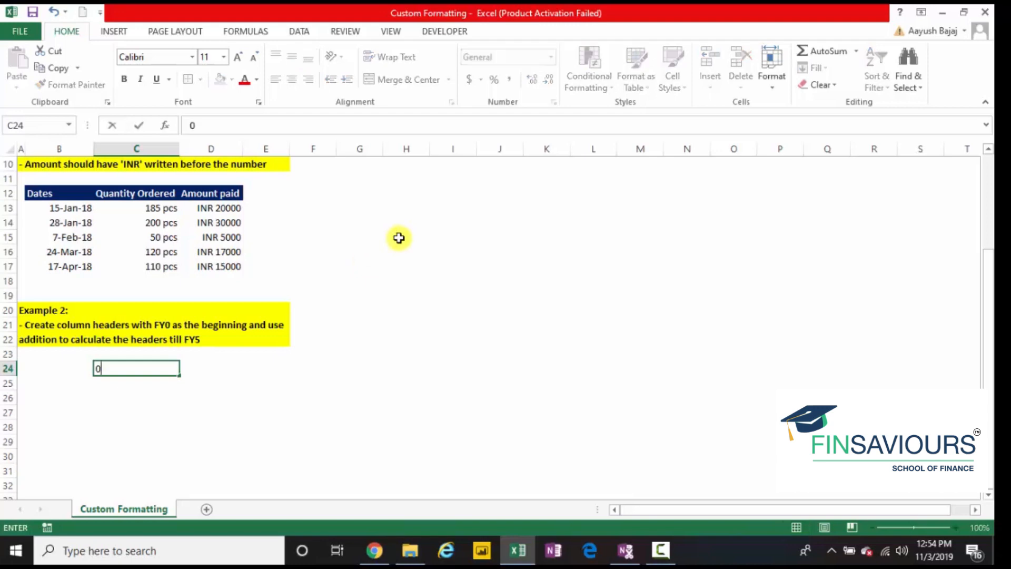
pyautogui.press('Return')
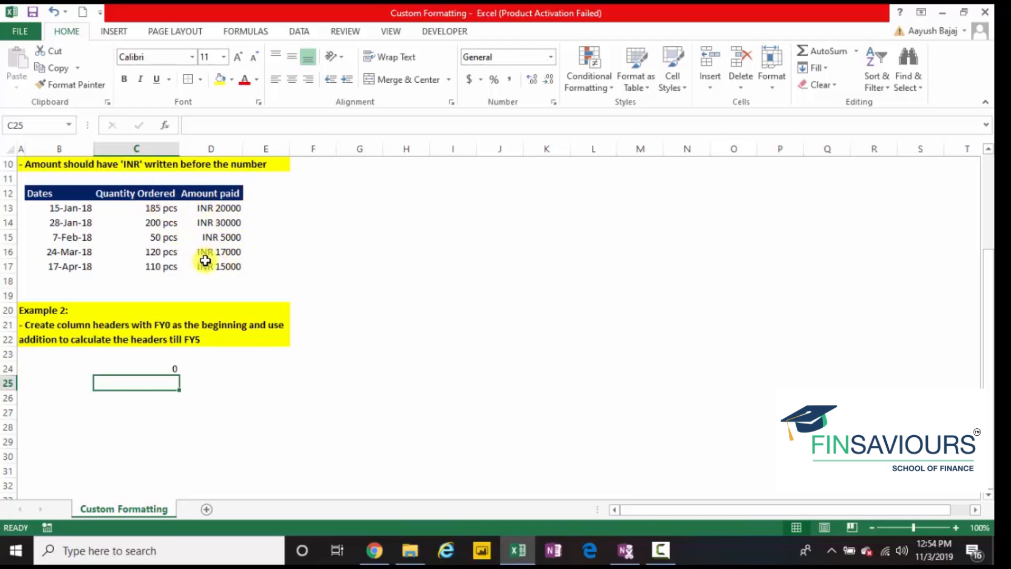
pyautogui.press('Up')
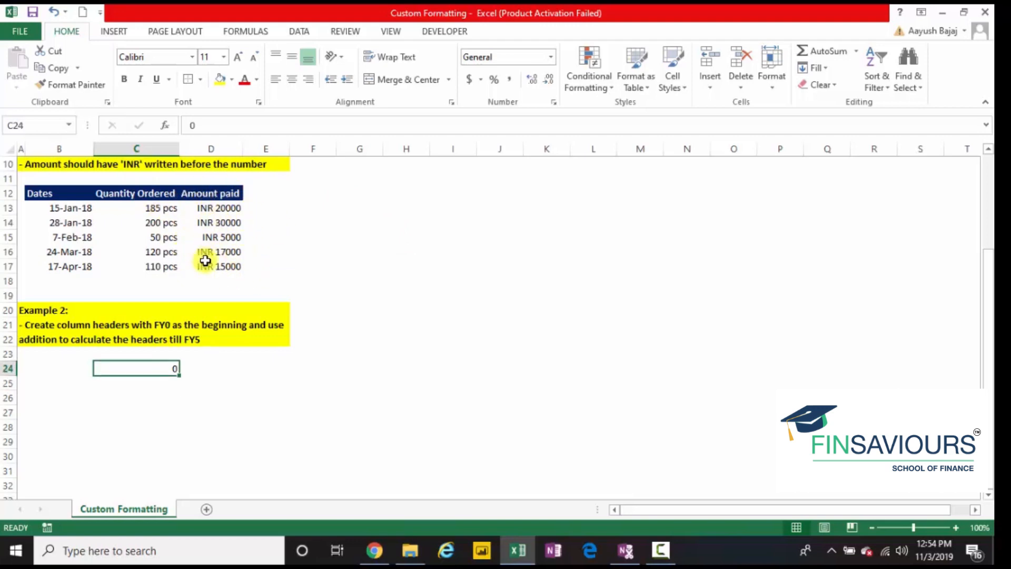
pyautogui.hotkey('ctrl', '1')
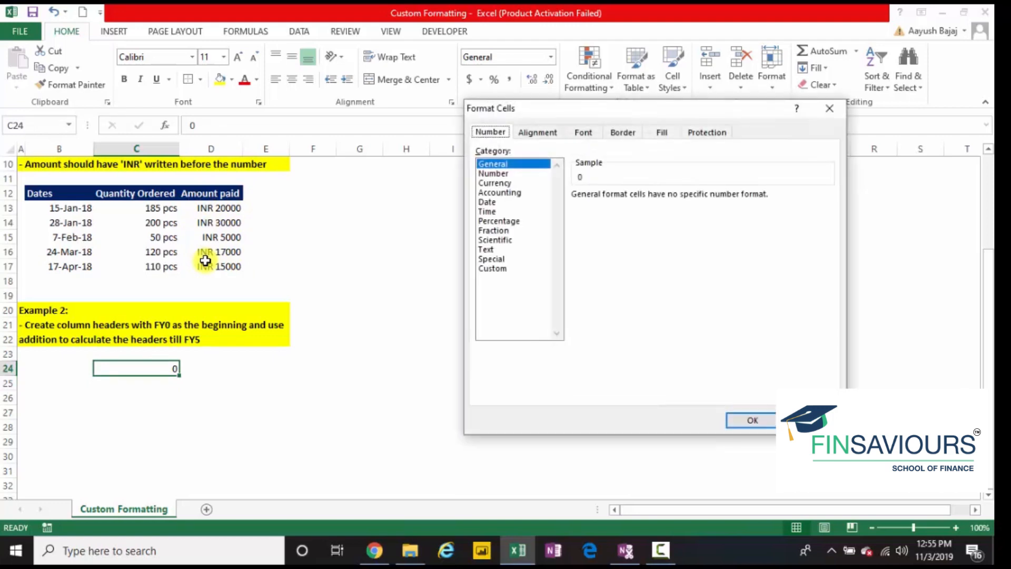
pyautogui.click(511, 270)
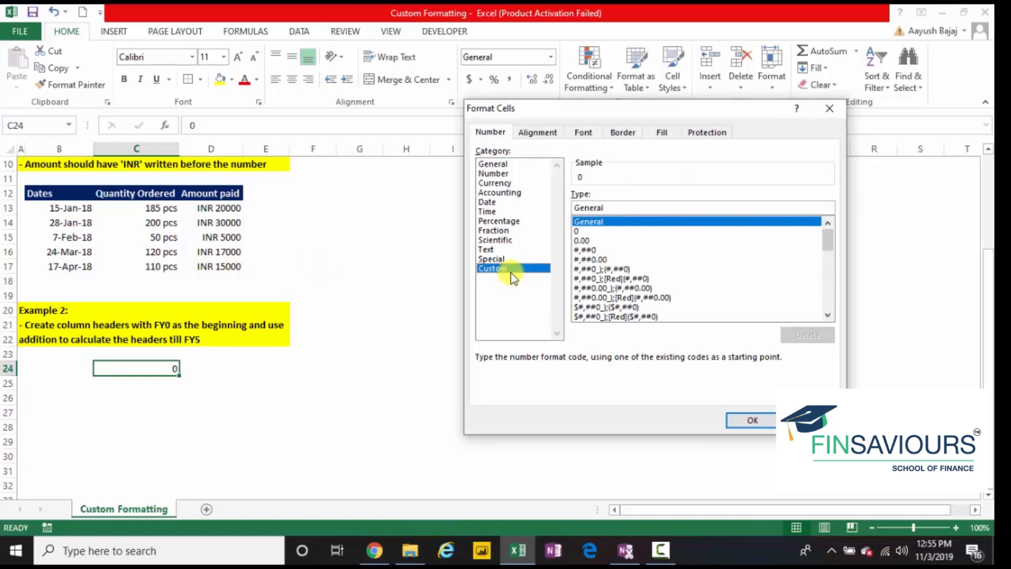
pyautogui.moveTo(609, 207); pyautogui.dragTo(566, 211)
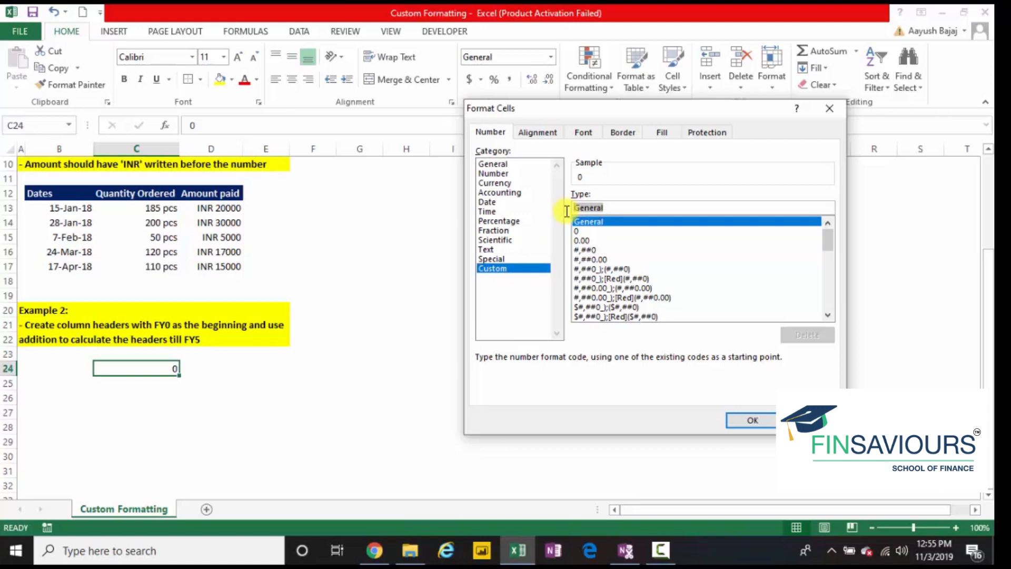
pyautogui.press('BackSpace')
pyautogui.write('"FY" 0')
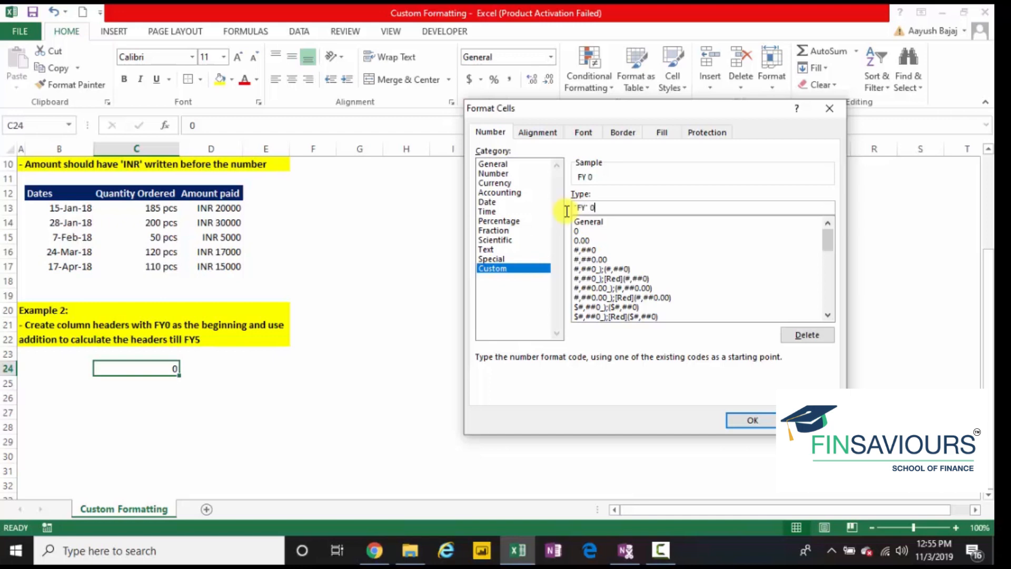
pyautogui.press('Return')
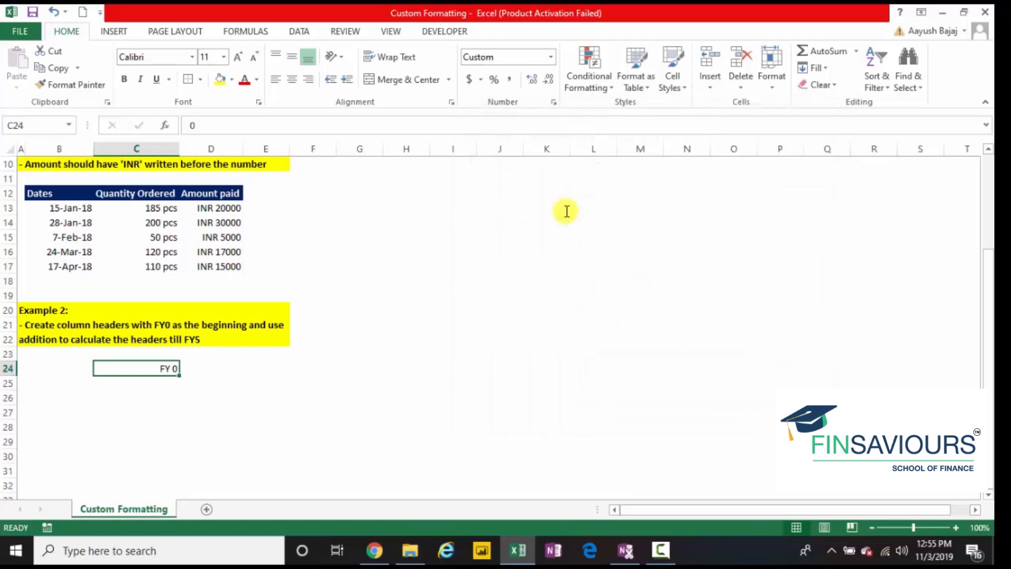
# Calculate the next header in D24 with the formula =C24+1.
pyautogui.press('Right')
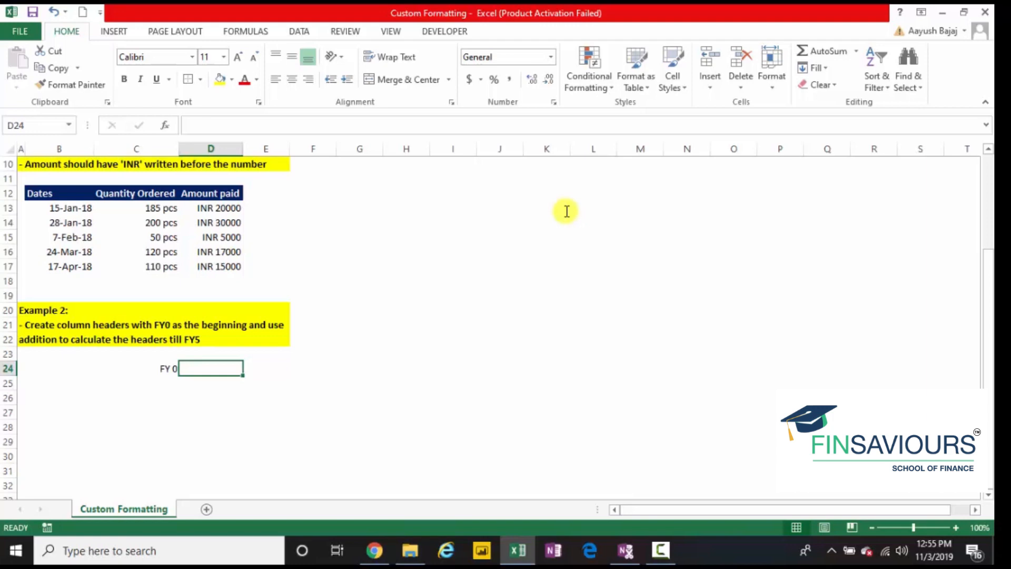
pyautogui.write('=')
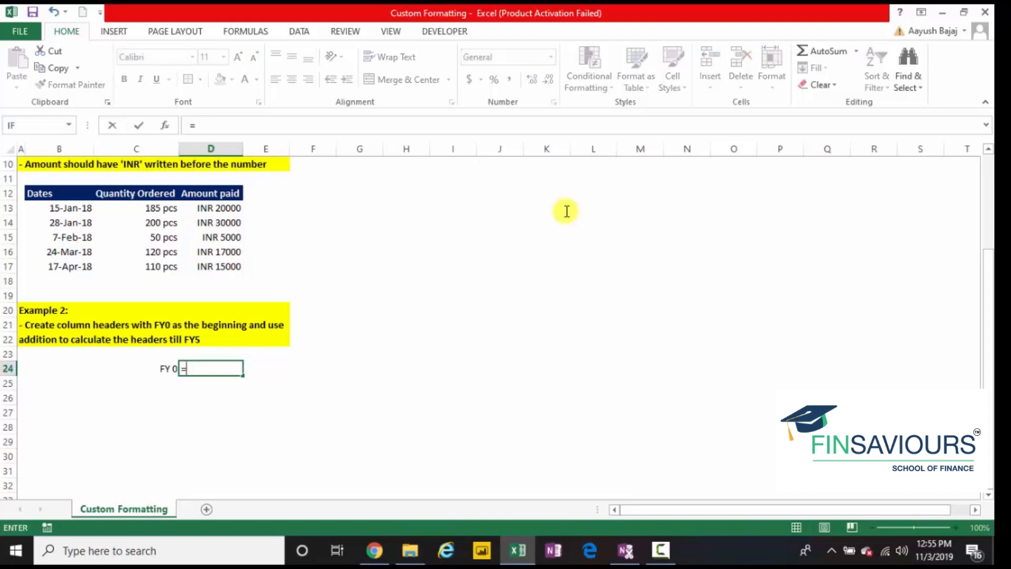
pyautogui.press('Left')
pyautogui.write('+1')
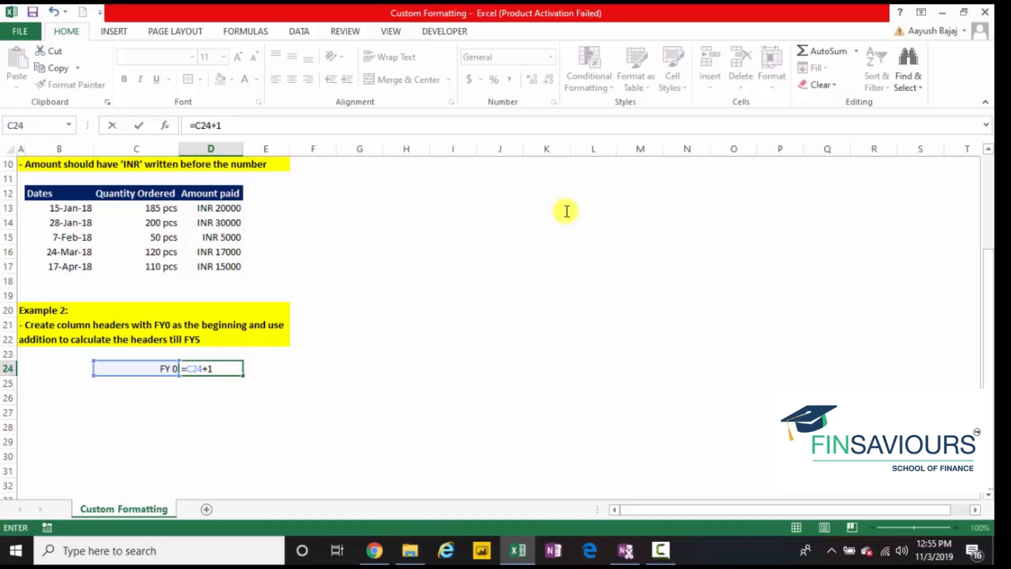
pyautogui.press('Return')
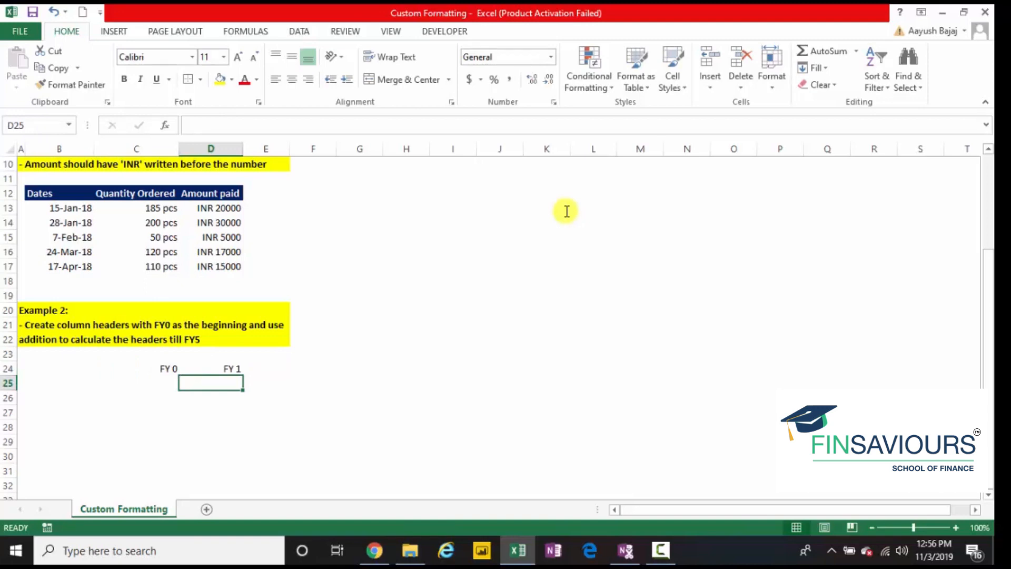
# Inspect the underlying contents of the header cells C24 and D24 in comparison with their displayed text.
pyautogui.press('Up')
pyautogui.press('Left')
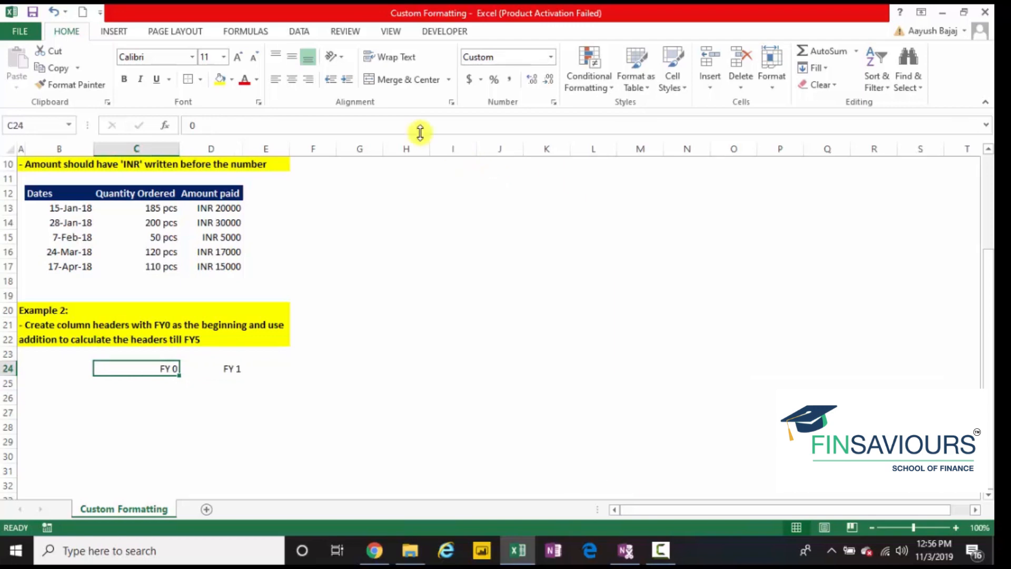
pyautogui.click(402, 123)
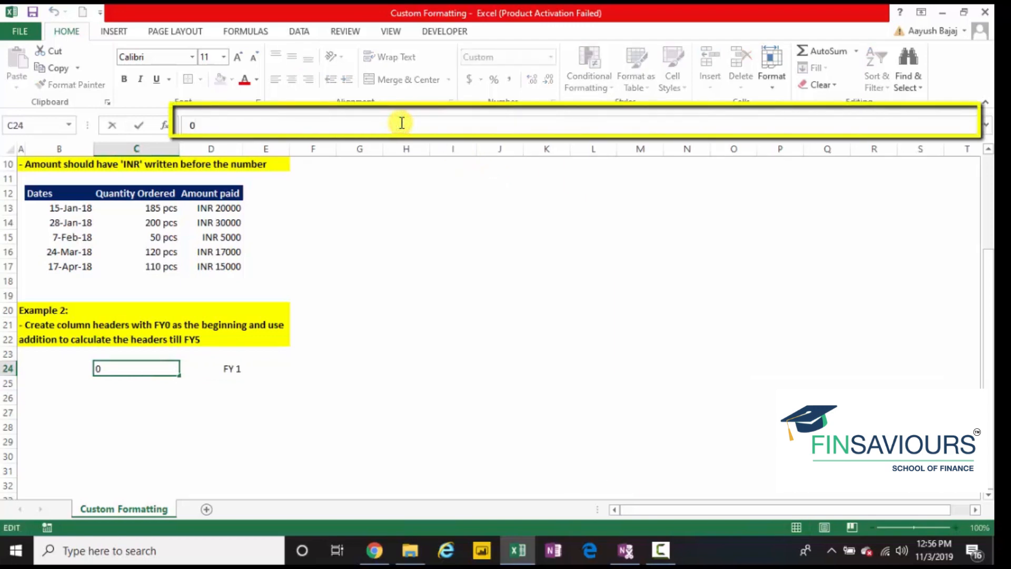
pyautogui.press('Escape')
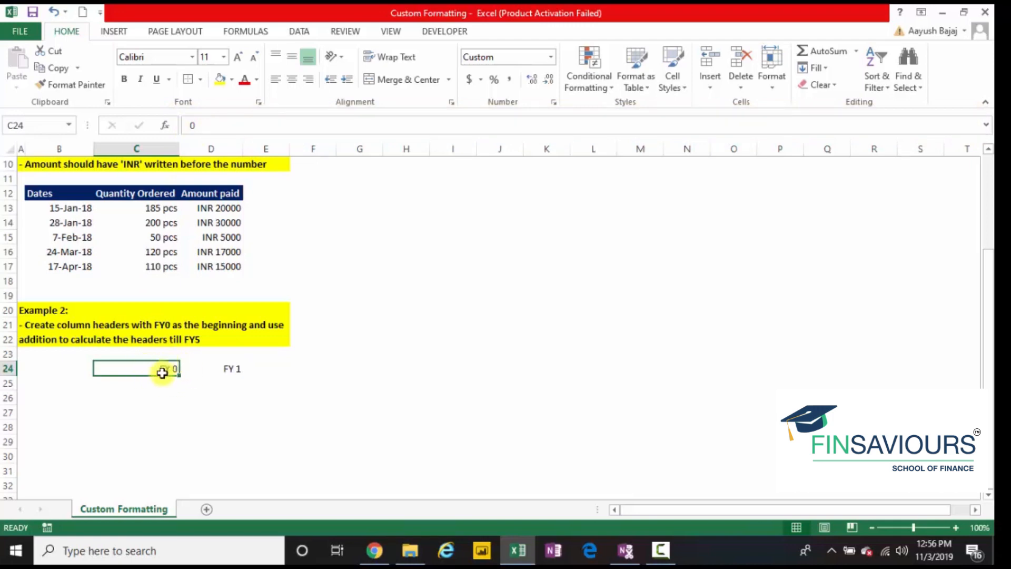
pyautogui.click(220, 368)
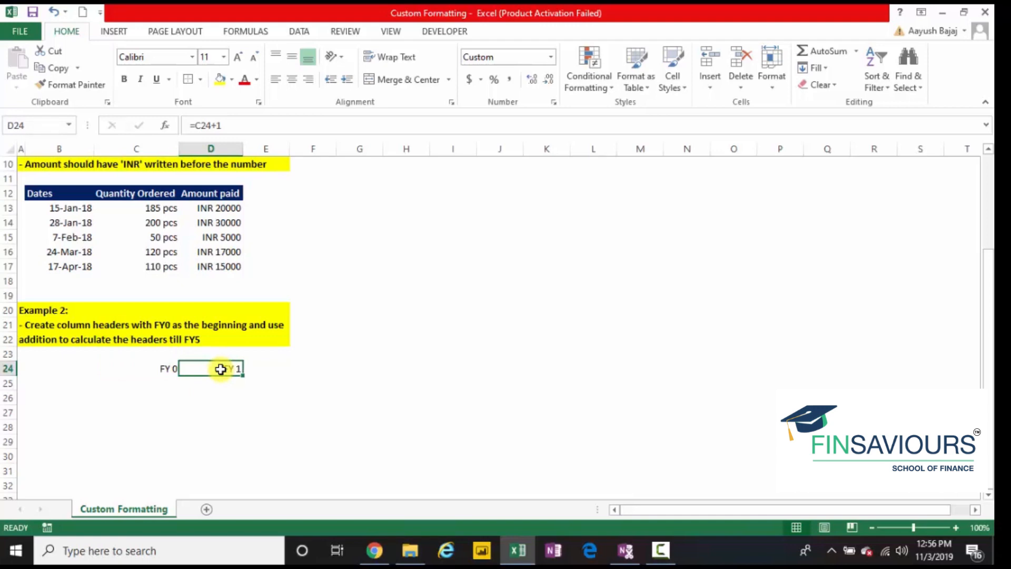
# Enter FY 0 as plain text in C26 to compare its stored content with the formatted header, and remove it.
pyautogui.click(170, 394)
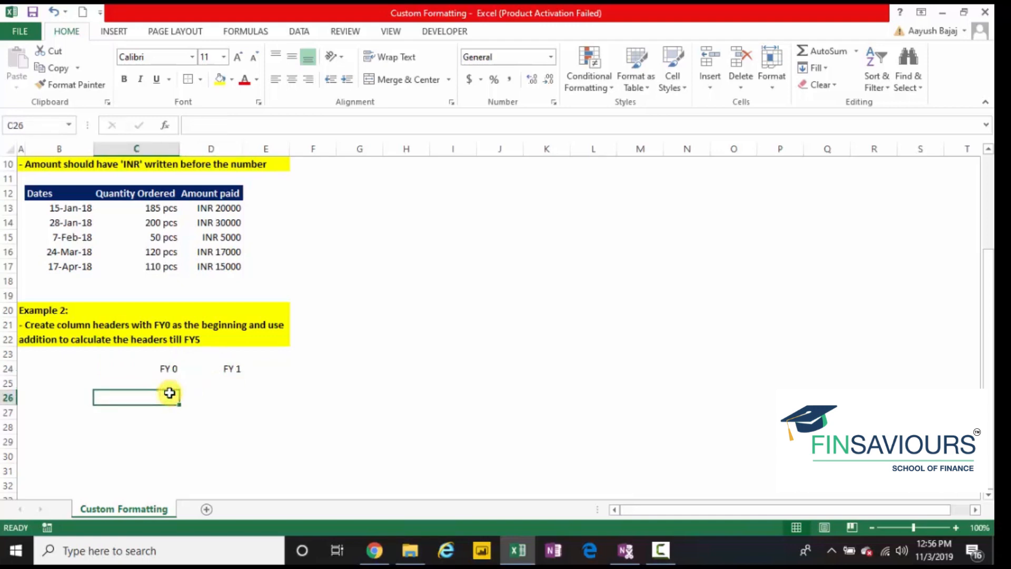
pyautogui.write('FY 0')
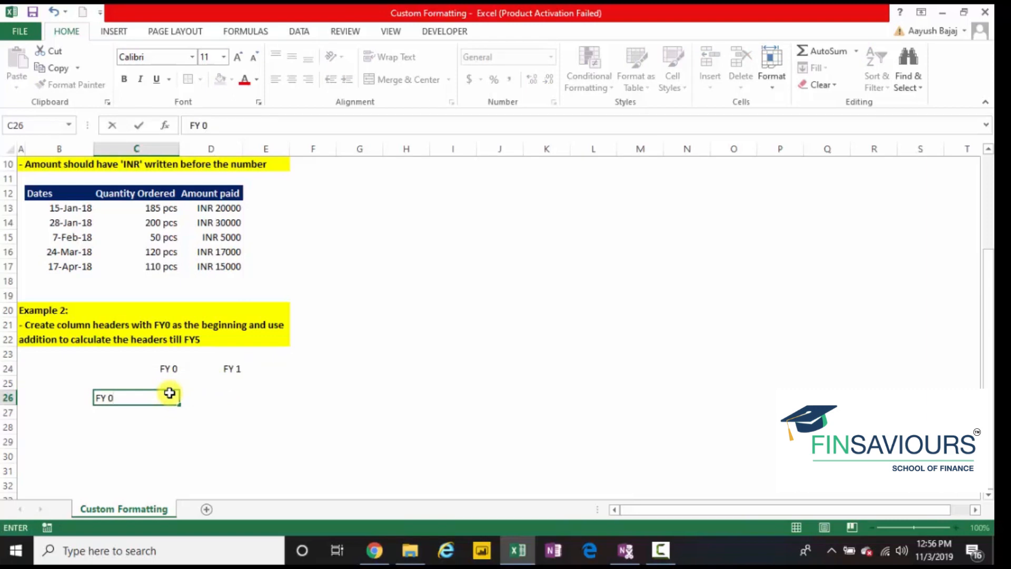
pyautogui.hotkey('ctrl', 'Return')
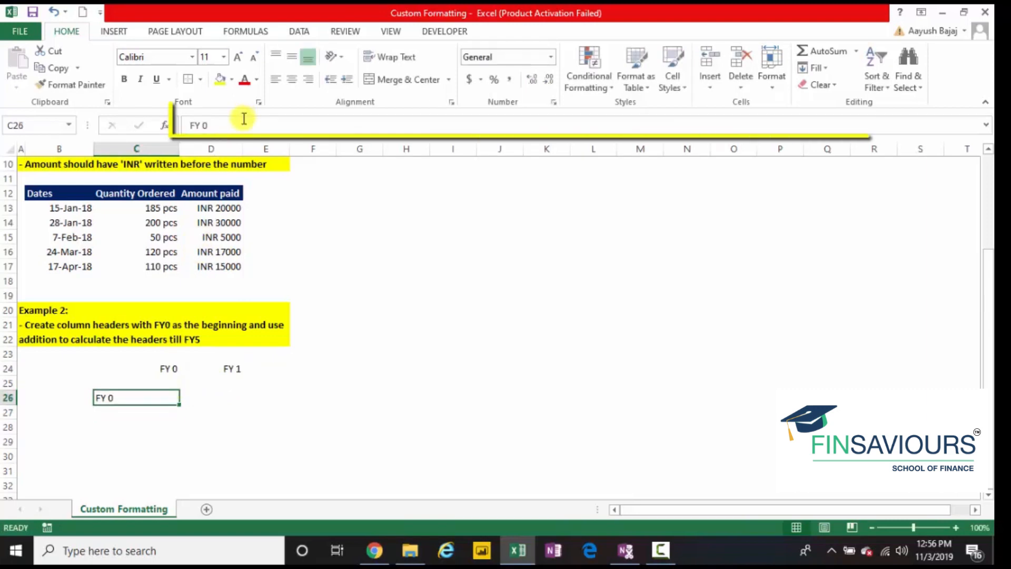
pyautogui.click(240, 124)
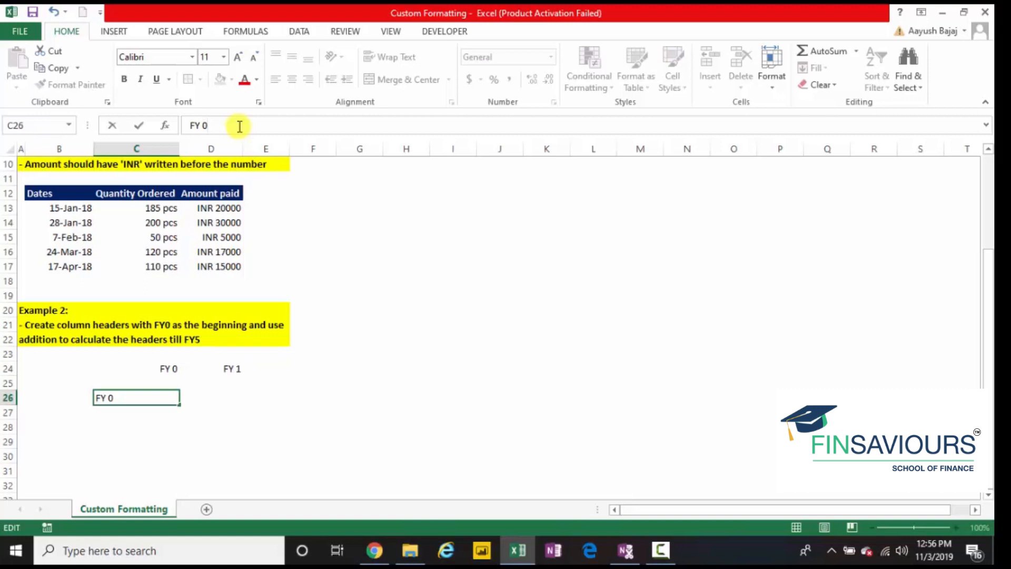
pyautogui.press('Escape')
pyautogui.press('Up')
pyautogui.press('Up')
pyautogui.press('Right')
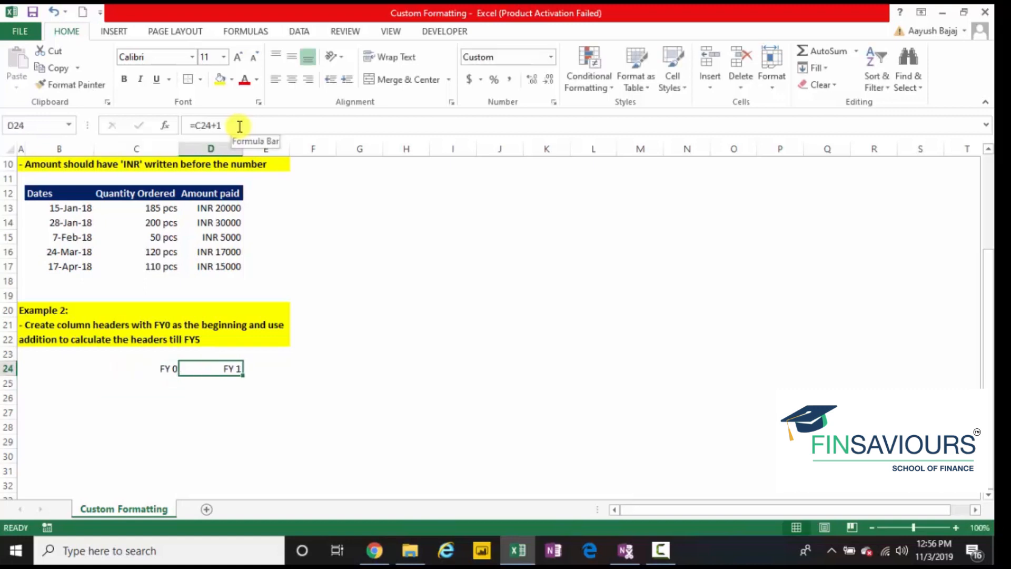
# Calculate the third header in E24 by adding 1 to the preceding one with the formula =D24+1.
pyautogui.press('Right')
pyautogui.write('=')
pyautogui.press('Left')
pyautogui.write('+1')
pyautogui.press('Return')
# Add the next header in F24 with the formula =E24+1.
pyautogui.press('Up')
pyautogui.press('Right')
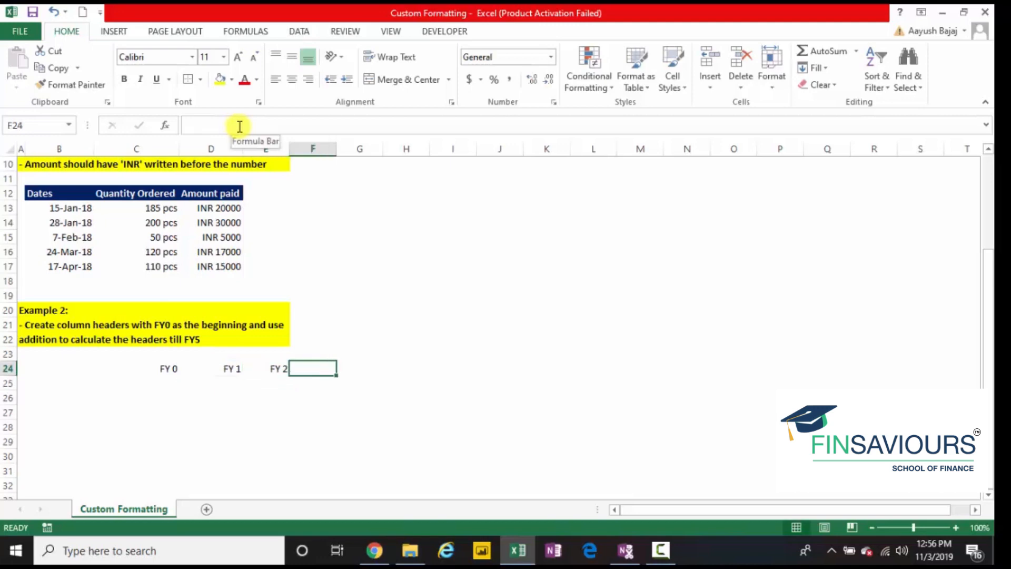
pyautogui.write('=')
pyautogui.press('Left')
pyautogui.write('+1')
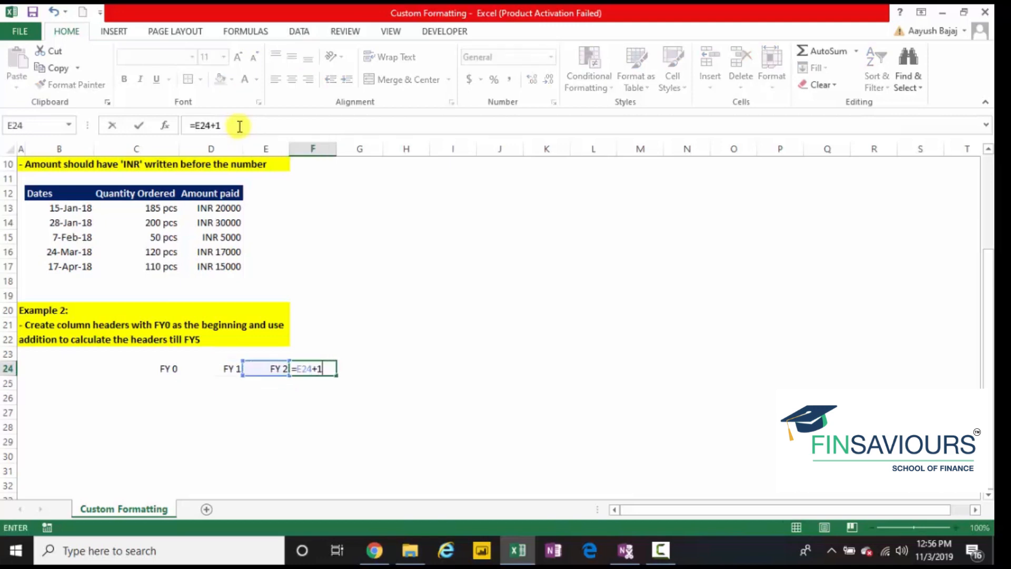
pyautogui.press('Return')
# Continue the header series in G24 with the formula =F24+1.
pyautogui.press('Up')
pyautogui.press('Right')
pyautogui.write('=')
pyautogui.press('Left')
pyautogui.write('+')
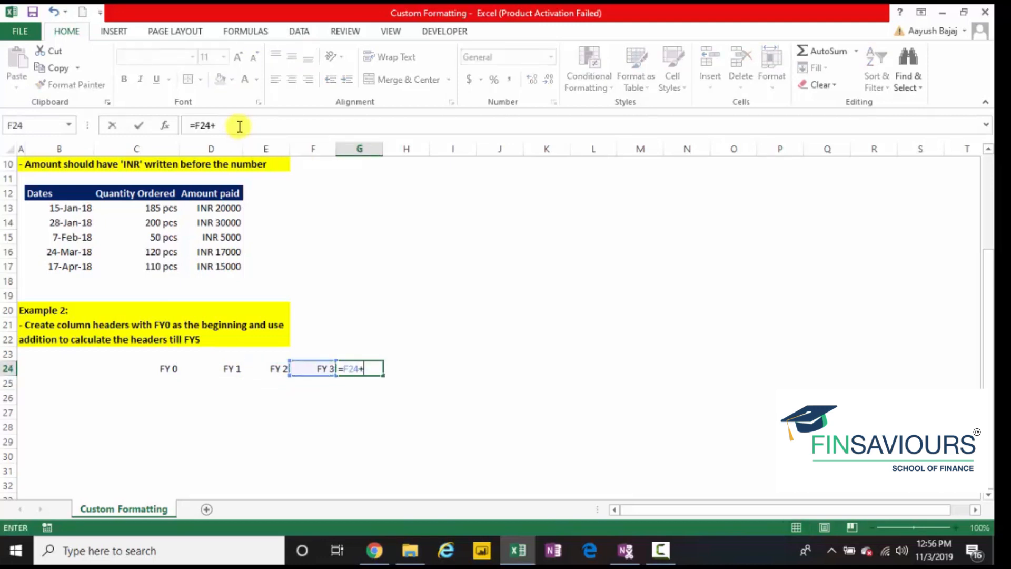
pyautogui.write('1')
pyautogui.press('Return')
# Complete the header series in H24 with the formula =G24+1.
pyautogui.press('Up')
pyautogui.press('Right')
pyautogui.write('=')
pyautogui.press('Left')
pyautogui.write('+')
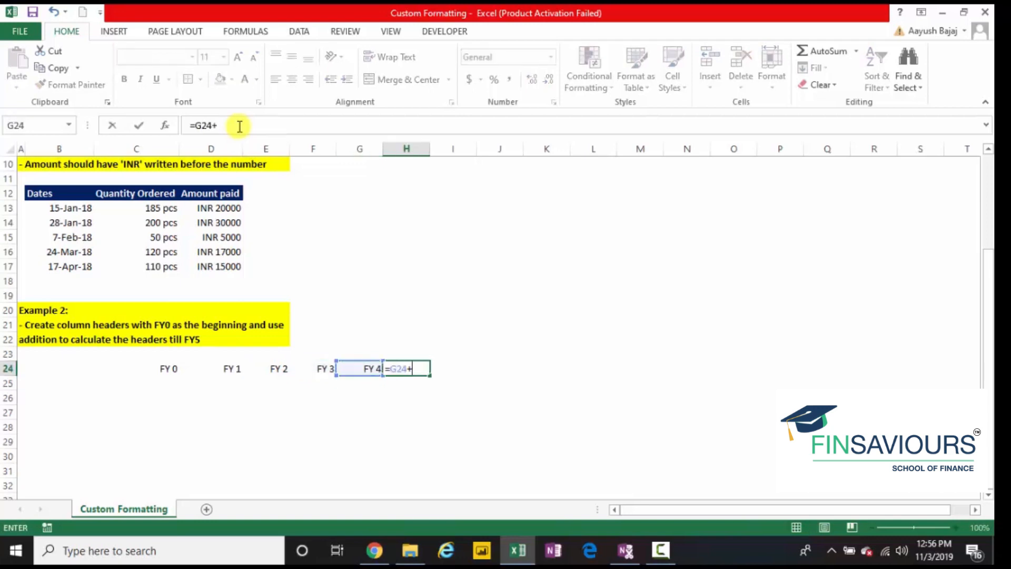
pyautogui.write('1')
pyautogui.press('Return')
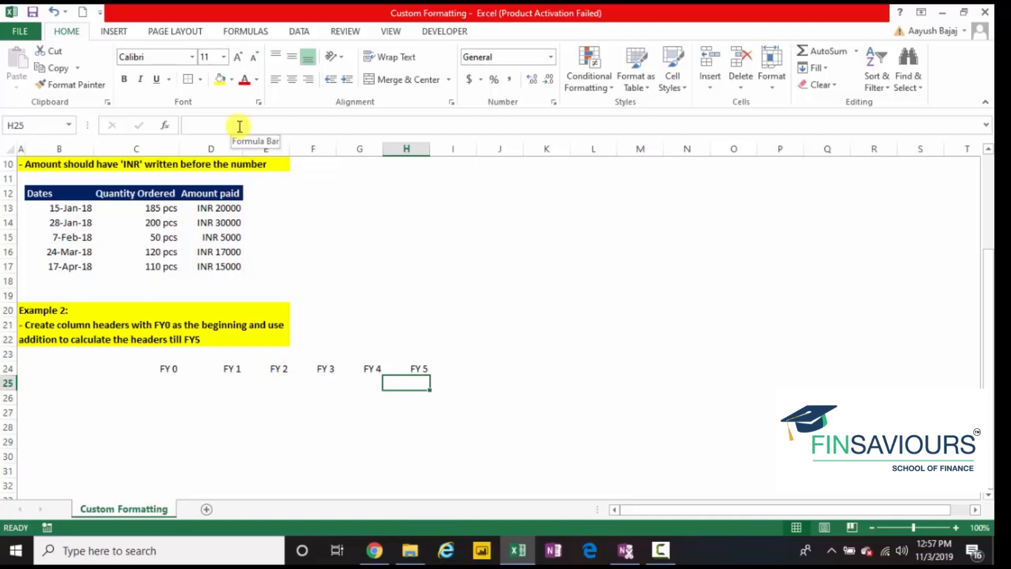
# Review the header row by selecting C24:H24, and return to its first cell, C24.
pyautogui.press('Up')
pyautogui.hotkey('ctrl', 'shift', 'Left')
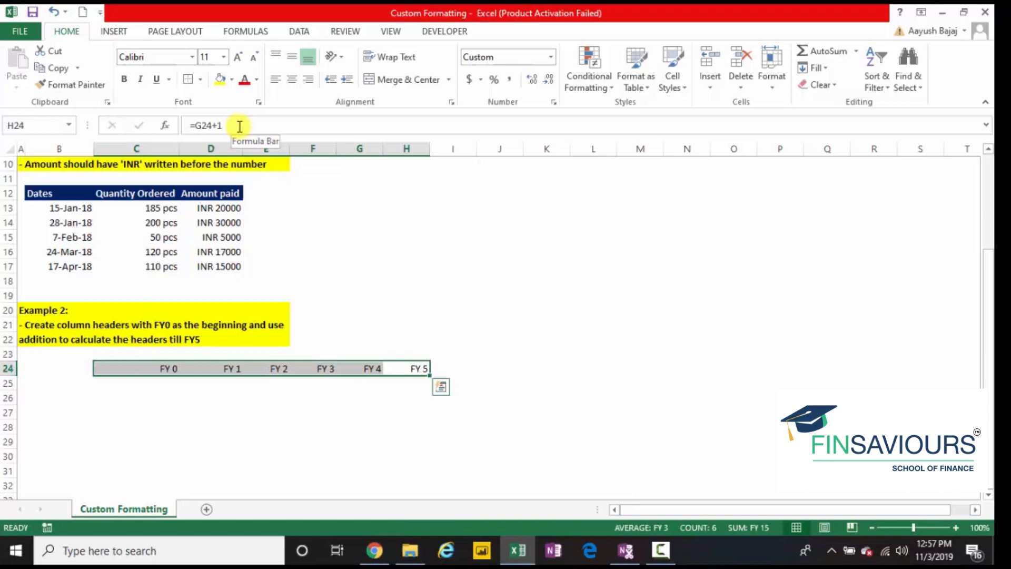
pyautogui.hotkey('ctrl', 'Left')
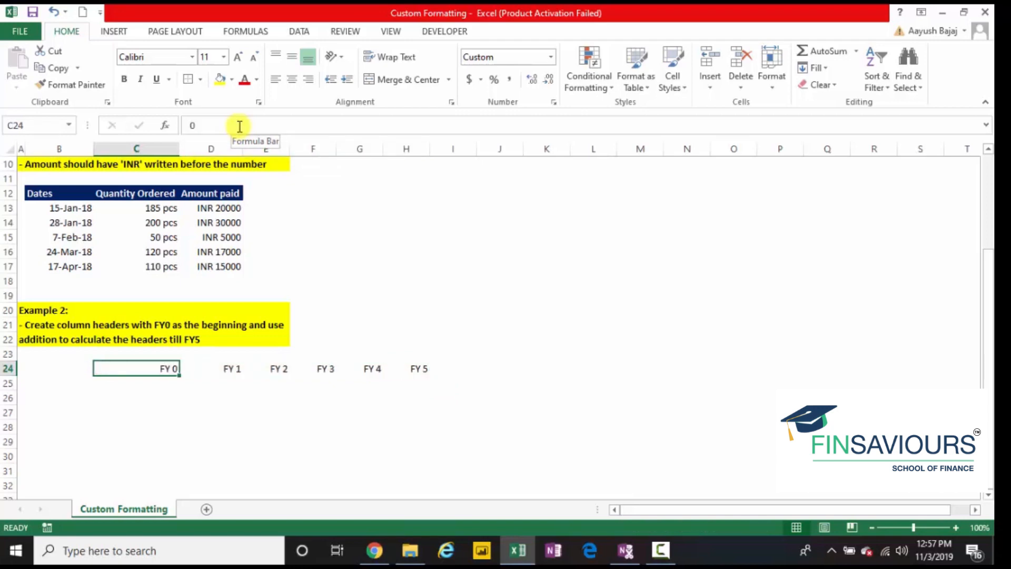